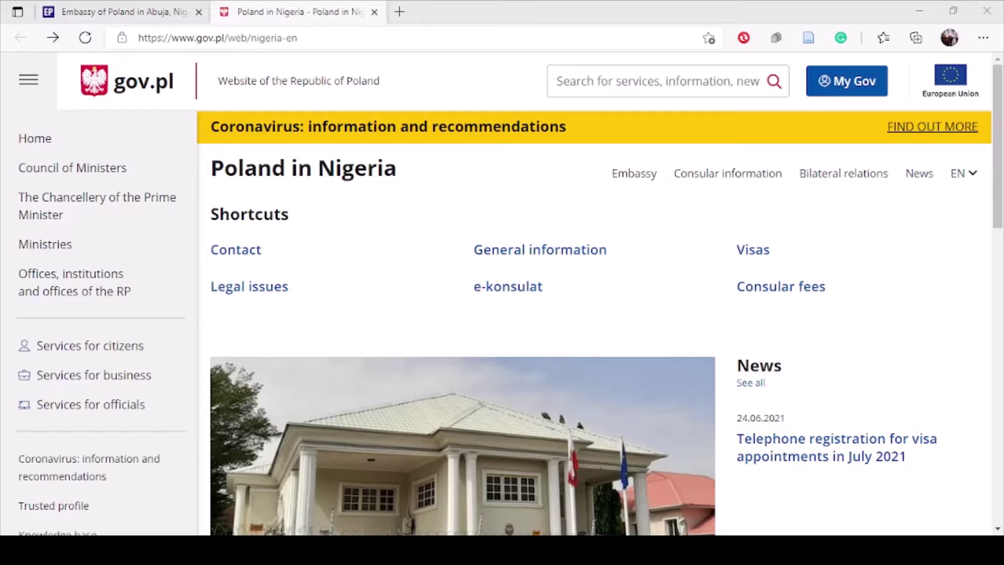
# - Open the e-konsulat registration system from the embassy's shortcuts and select the Abuja facility in Nigeria
pyautogui.click(410, 410)
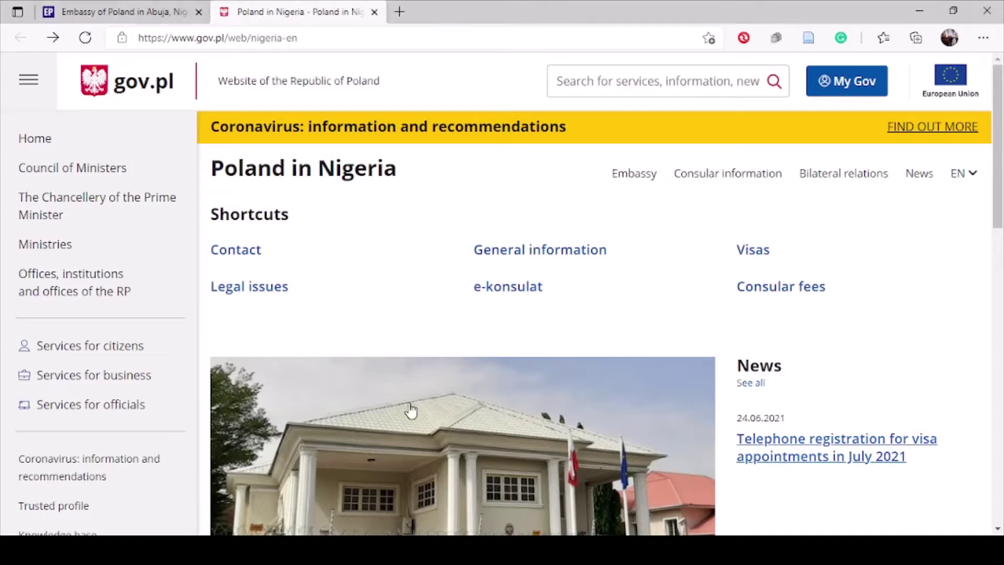
pyautogui.click(506, 297)
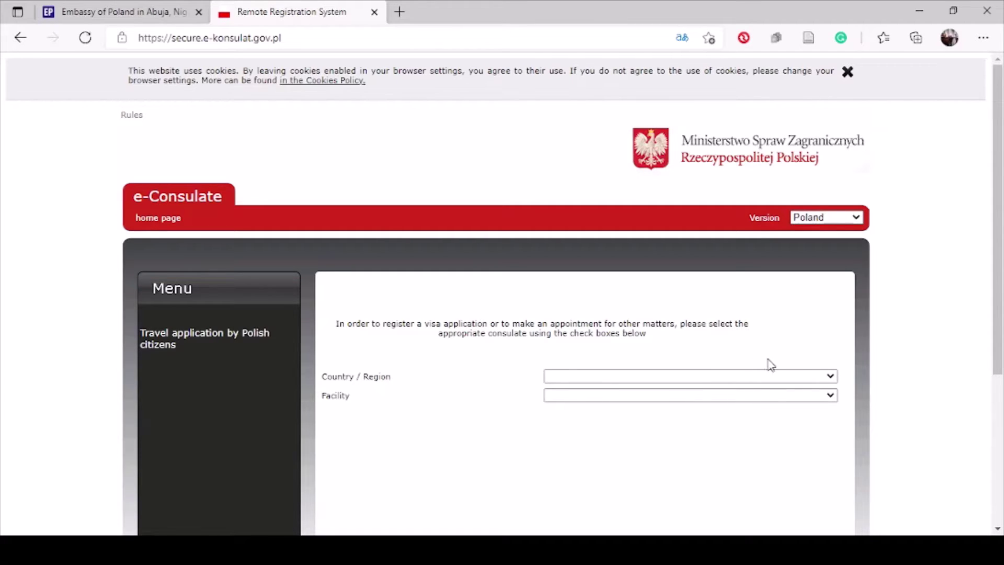
pyautogui.click(812, 385)
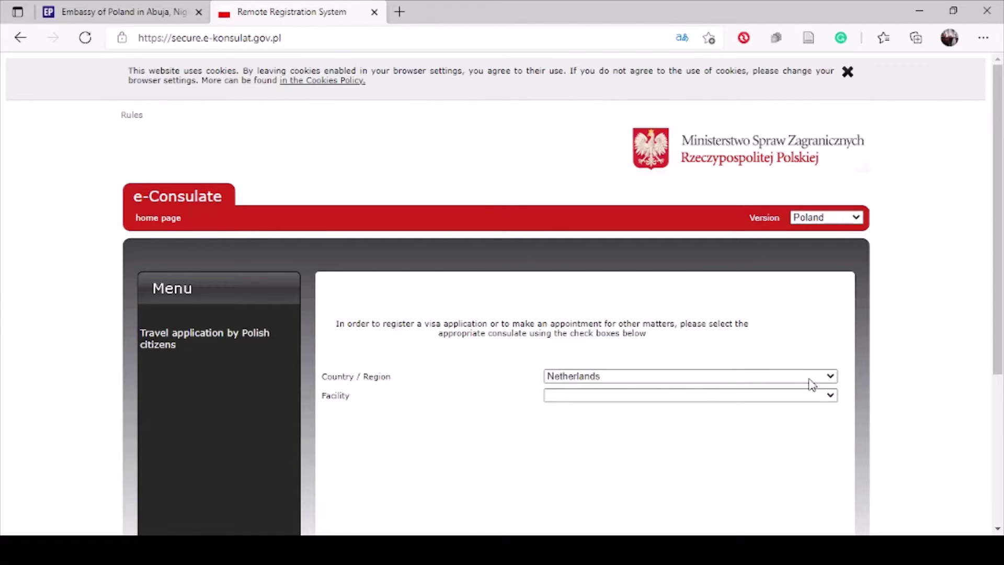
pyautogui.press('i')
pyautogui.press('n')
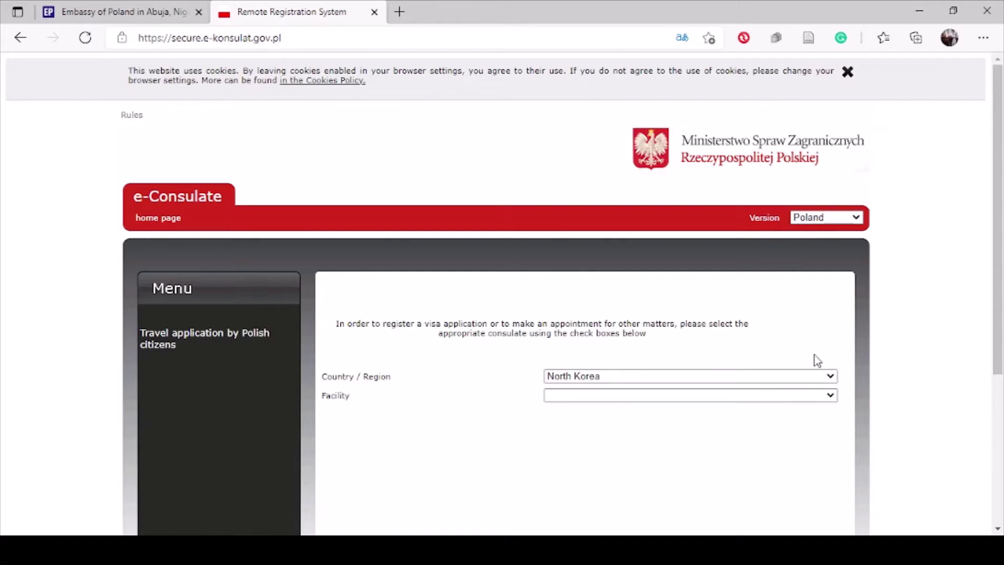
pyautogui.write('nigeria')
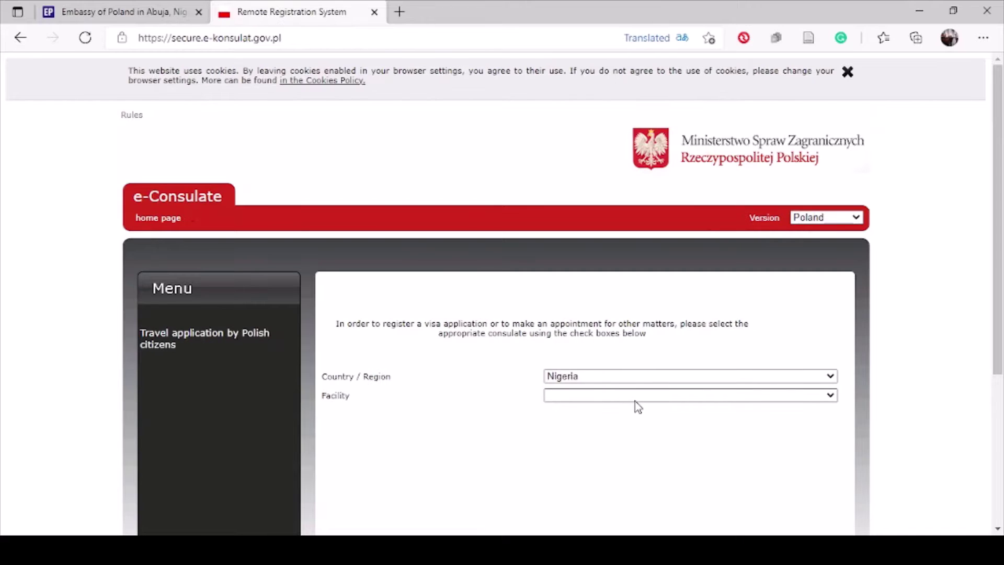
pyautogui.press('Tab')
pyautogui.press('Down')
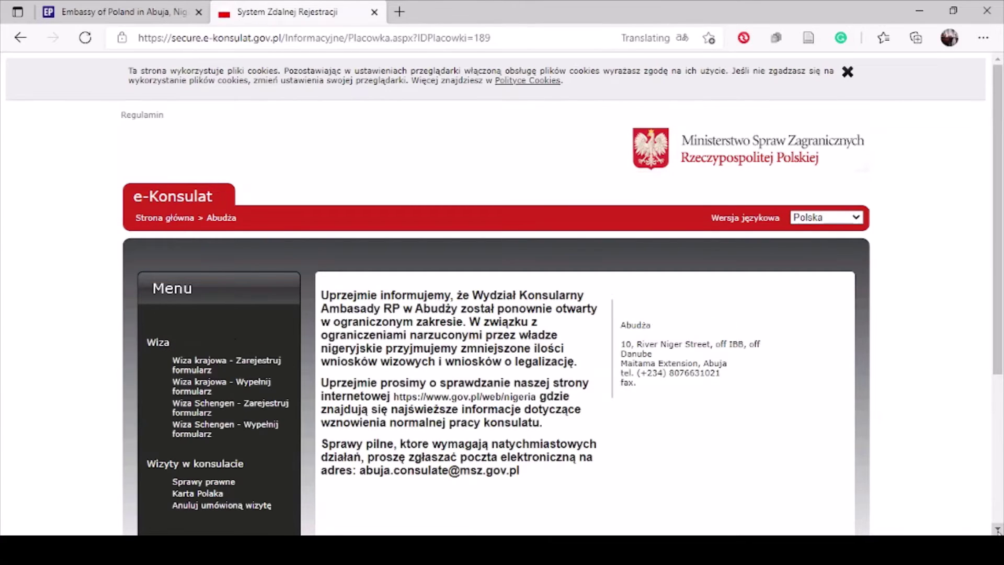
# - Open the fill-out form for a national visa at the Abuja consulate
pyautogui.scroll(-2, 997, 528)
pyautogui.scroll(-1, 997, 529)
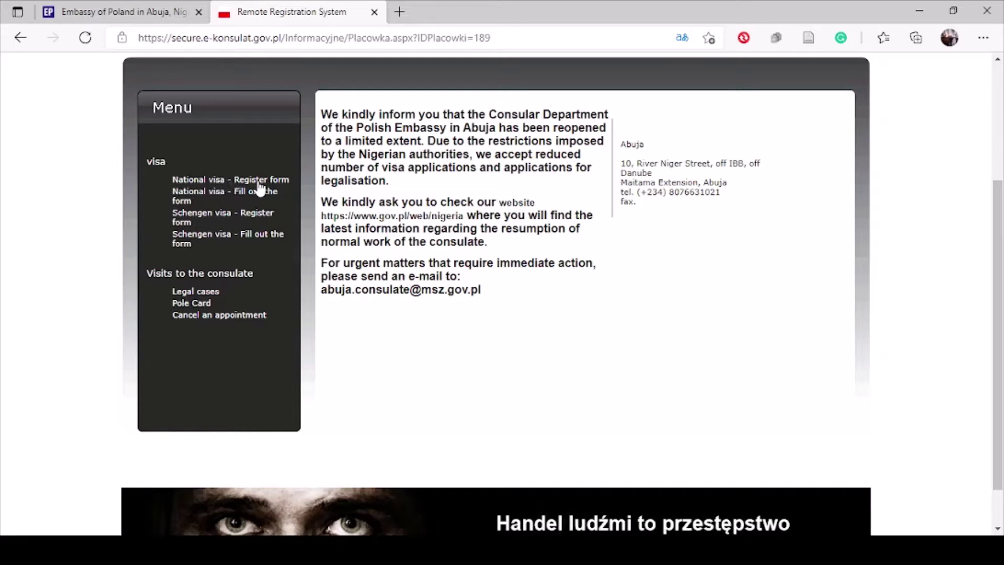
pyautogui.click(236, 201)
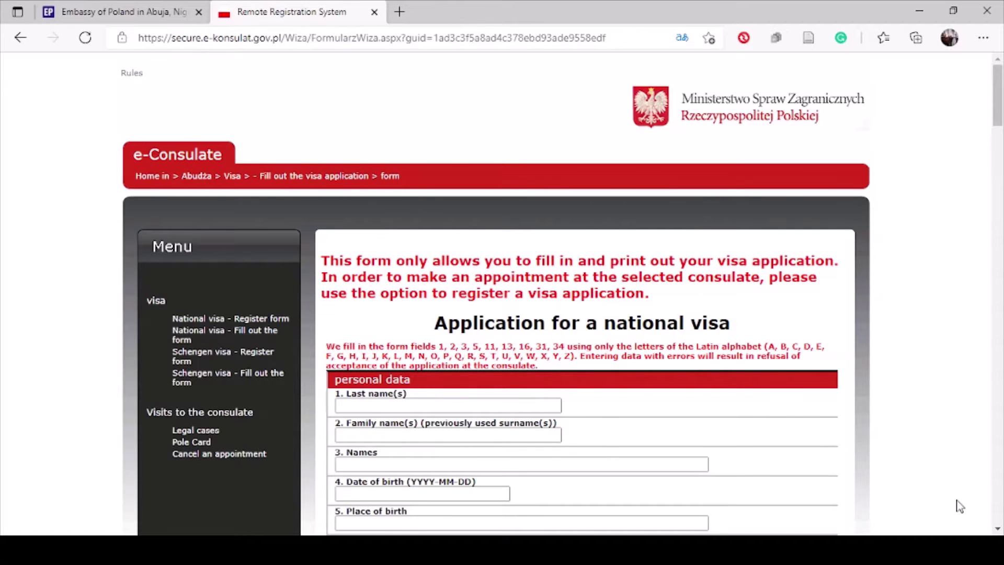
# - Enter "FEDERAL REPUBLIC OF NIGERIA-NIGERIA IMMIGRATION SERVICE" as the passport's issuing authority in field 16
pyautogui.scroll(-3, 959, 506)
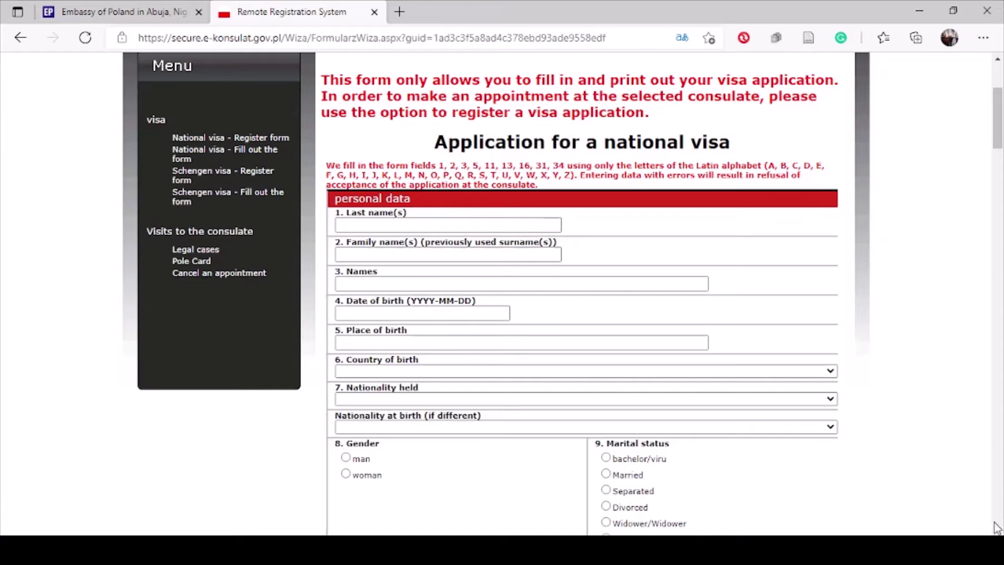
pyautogui.scroll(-5, 997, 530)
pyautogui.scroll(-1, 997, 529)
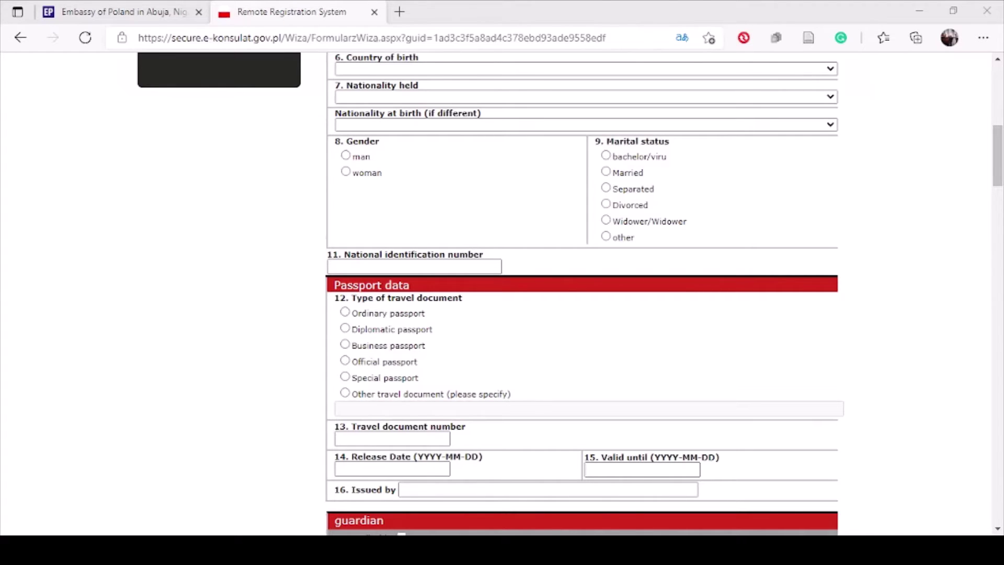
pyautogui.click(636, 470)
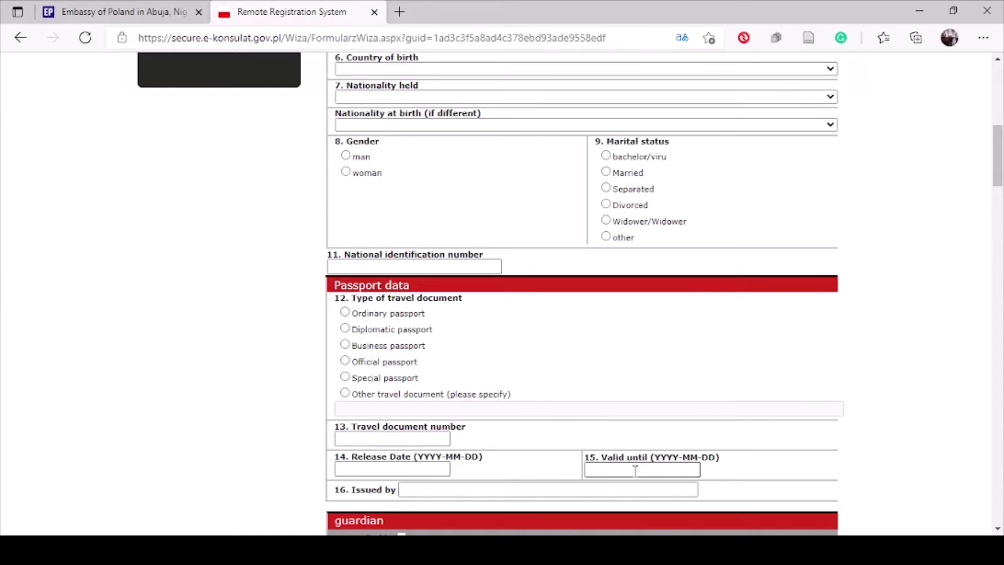
pyautogui.click(594, 496)
pyautogui.click(481, 486)
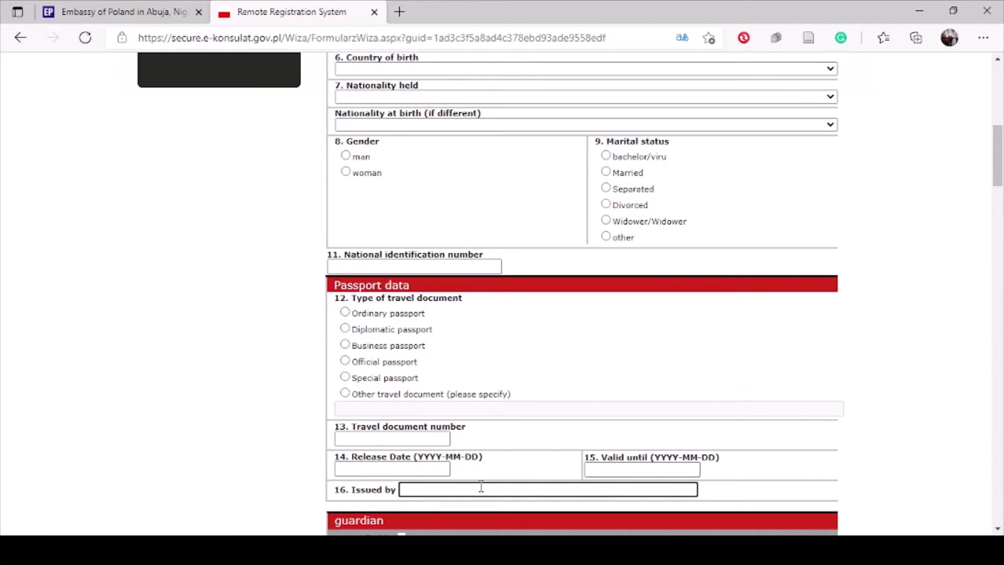
pyautogui.write('FEDRE')
pyautogui.write('ERAL R')
pyautogui.write('EPUBLIC')
pyautogui.write(' OF NIGE')
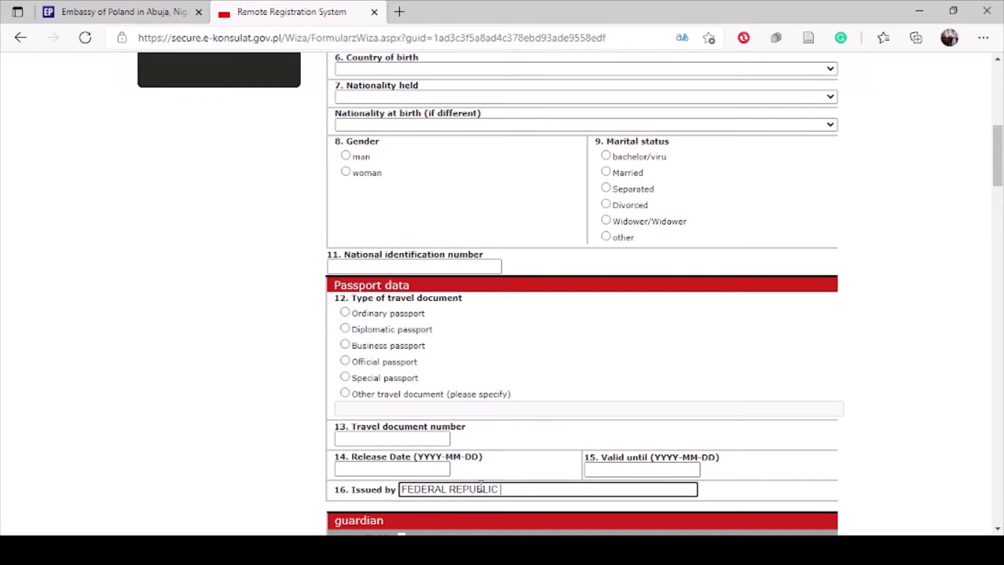
pyautogui.write('RIA')
pyautogui.write('-NIGERIA I')
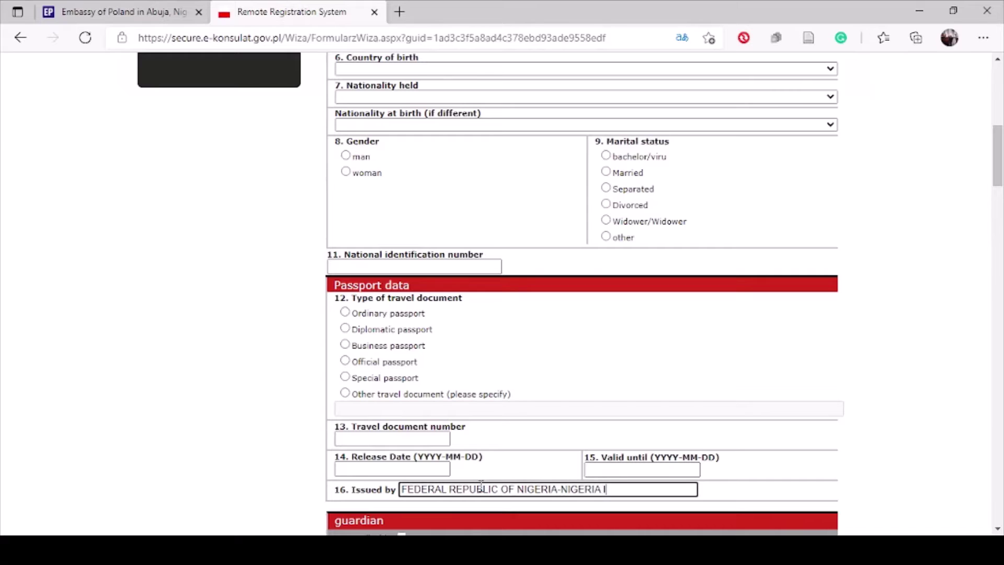
pyautogui.write('MMIGRATION SE')
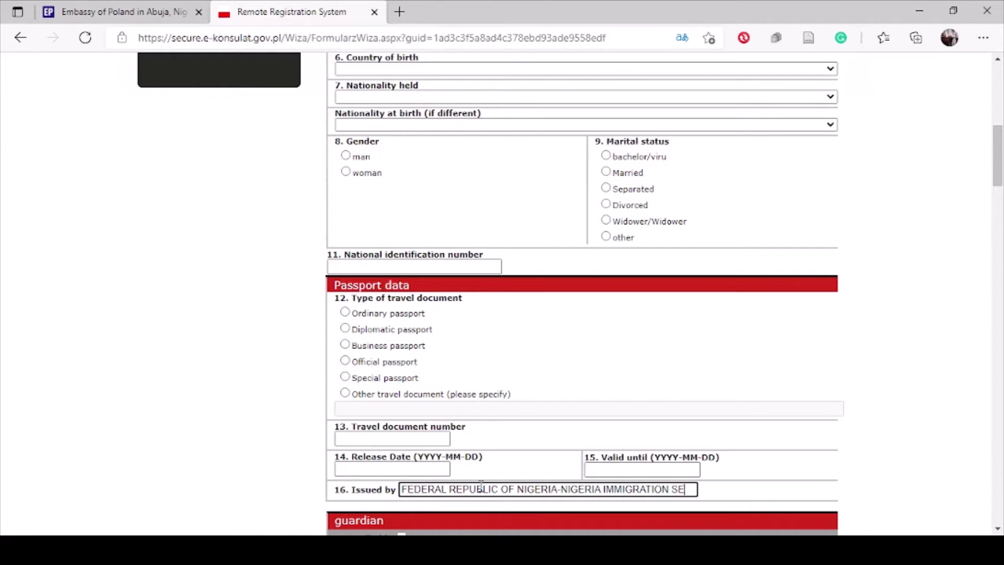
pyautogui.write('RVICE')
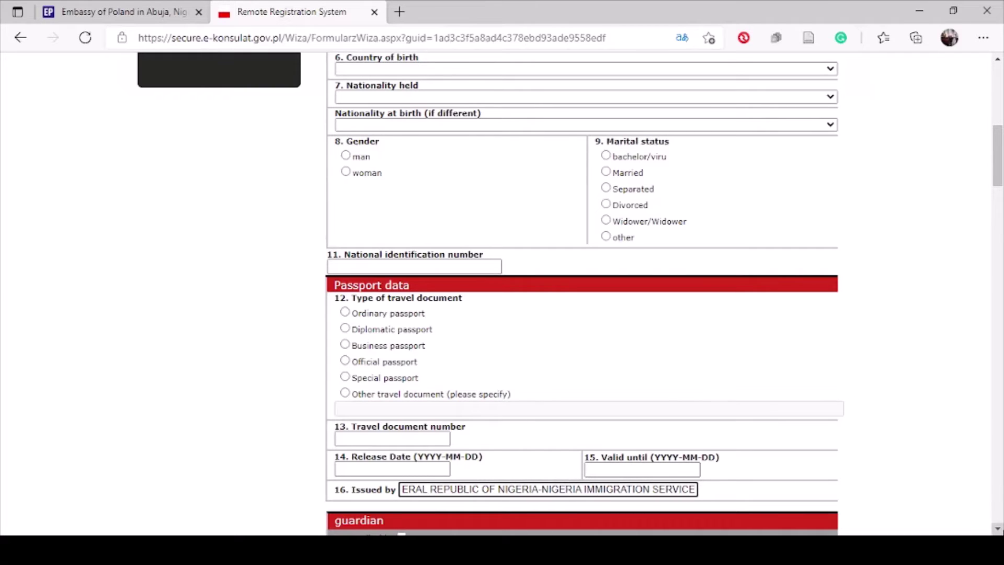
# - Mark the guardian section of the visa application as not applicable
pyautogui.scroll(-5, 997, 529)
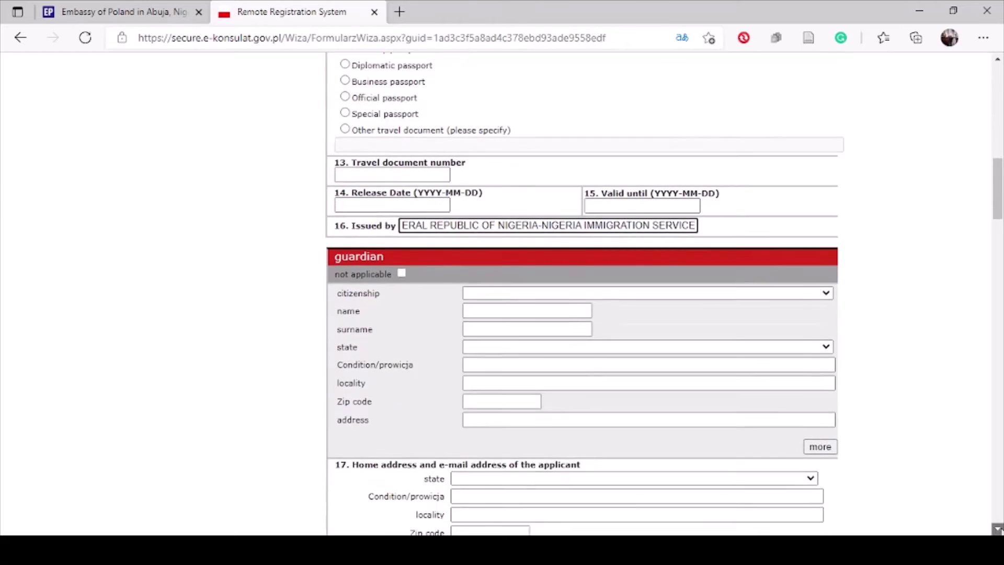
pyautogui.scroll(-1, 998, 529)
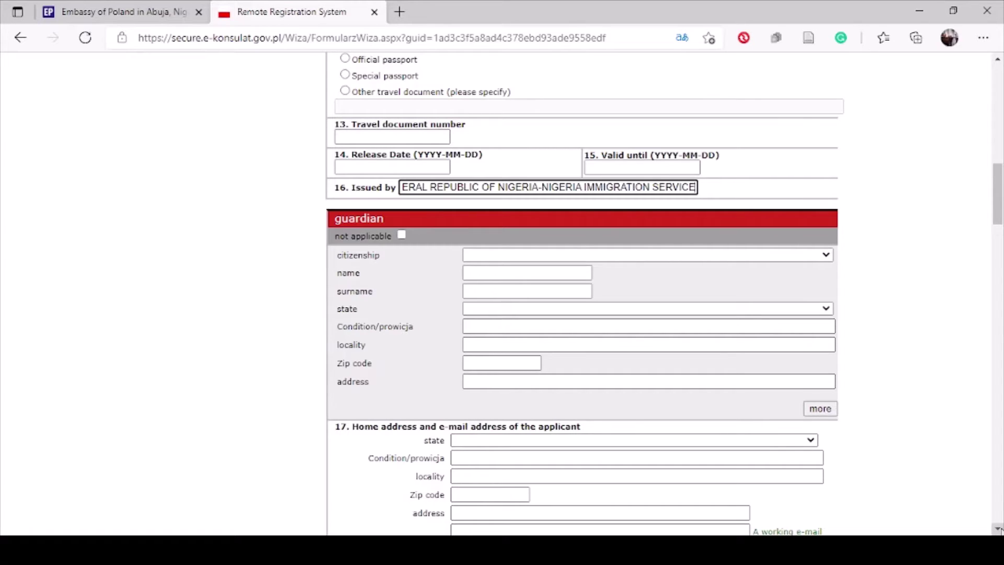
pyautogui.click(401, 236)
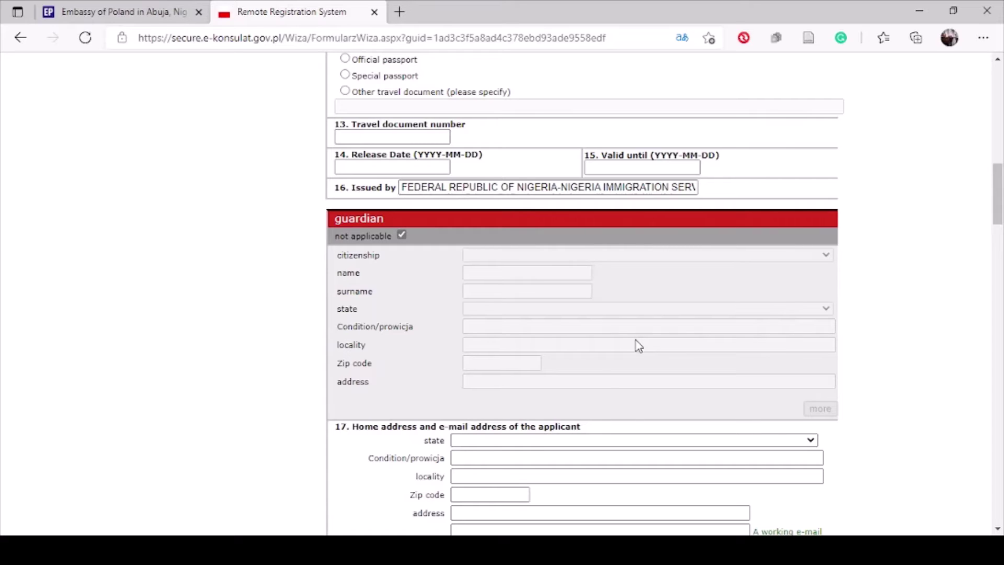
# - Set the telephone prefix in the applicant's contact details, field 17, to +234
pyautogui.click(996, 529)
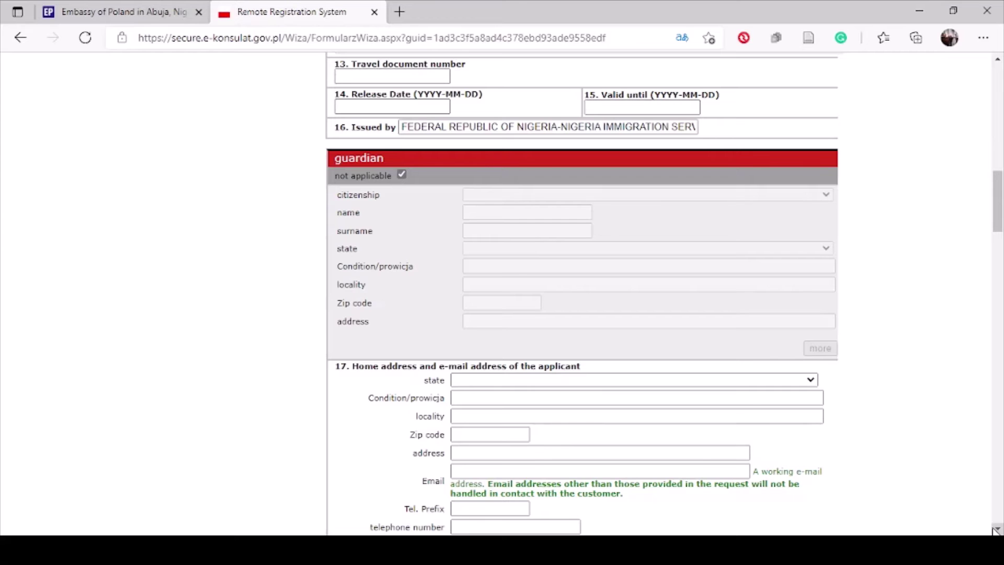
pyautogui.click(995, 529)
pyautogui.click(995, 530)
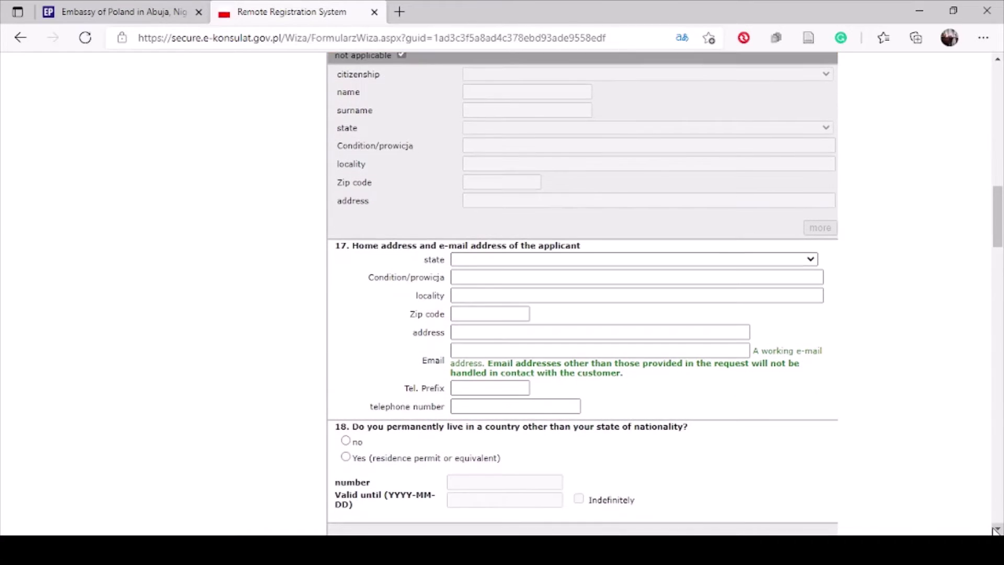
pyautogui.click(995, 529)
pyautogui.click(995, 530)
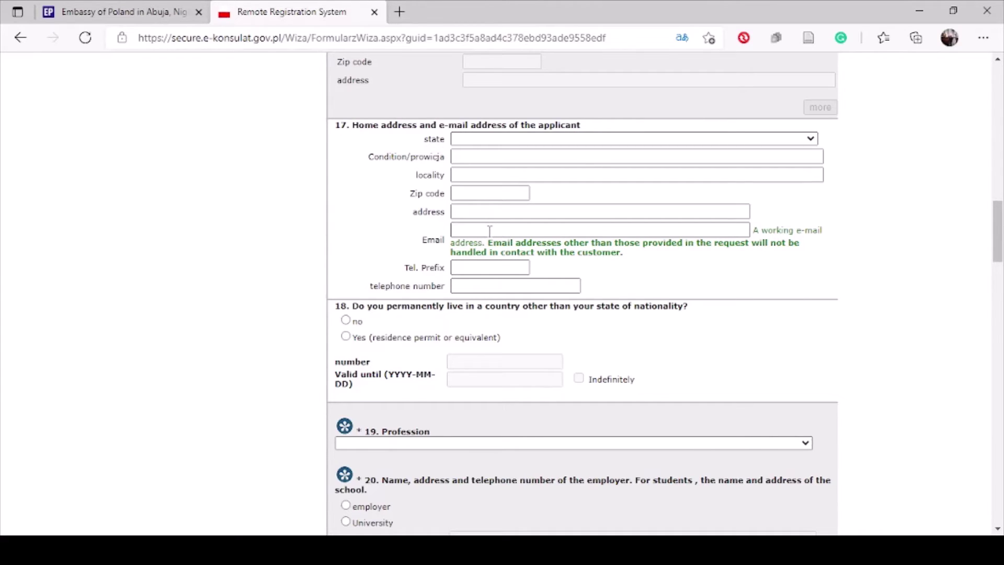
pyautogui.click(462, 264)
pyautogui.click(480, 267)
pyautogui.write('+234')
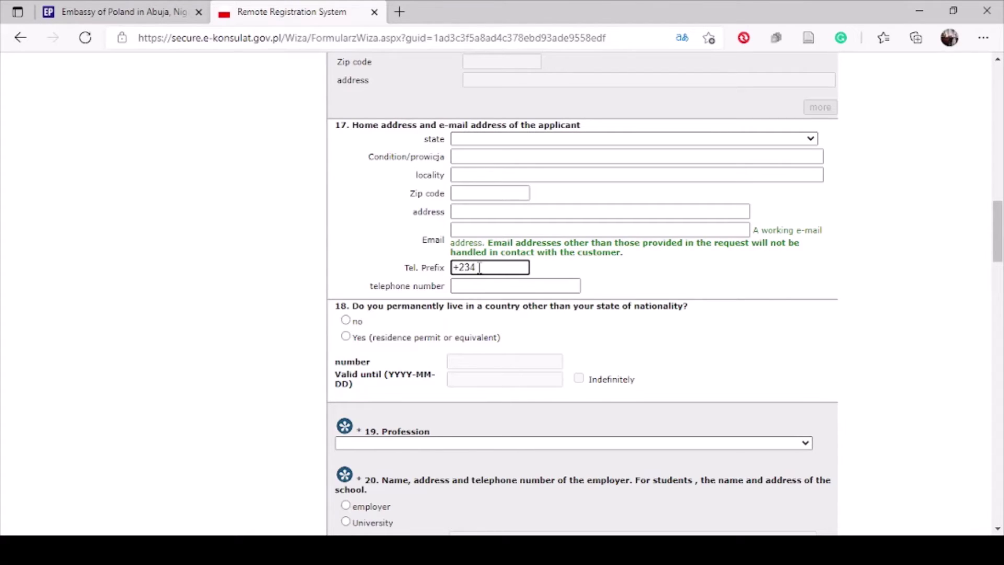
pyautogui.click(467, 287)
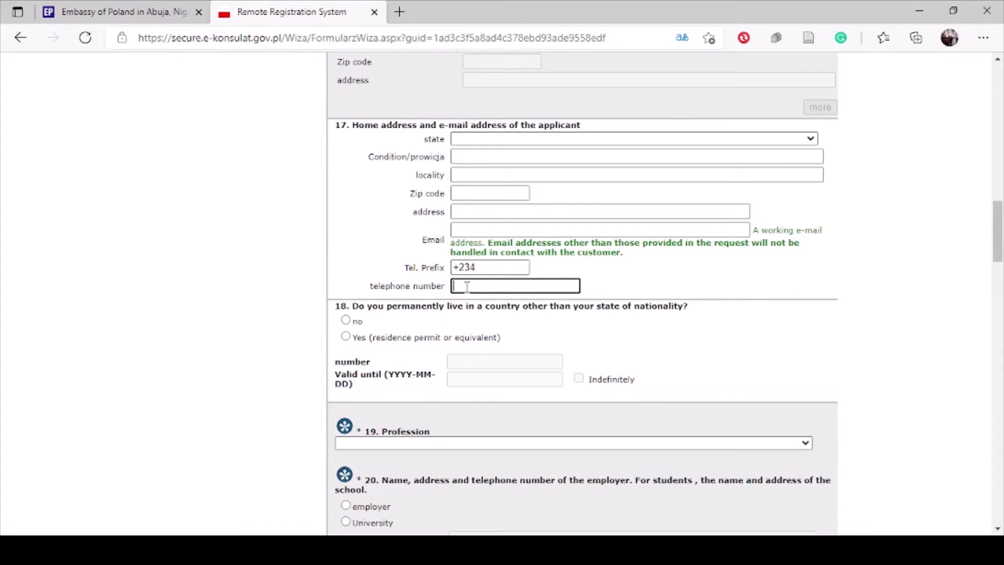
pyautogui.write('0000000')
pyautogui.press('BackSpace')
pyautogui.press('BackSpace')
pyautogui.press('BackSpace')
pyautogui.press('BackSpace')
pyautogui.press('BackSpace')
pyautogui.press('BackSpace')
pyautogui.press('BackSpace')
pyautogui.write('70')
pyautogui.press('BackSpace')
pyautogui.press('BackSpace')
pyautogui.write('070')
pyautogui.press('BackSpace')
pyautogui.press('BackSpace')
pyautogui.press('BackSpace')
# - Answer "no" to permanently living outside the state of nationality and set the profession in field 19 to "No profession"
pyautogui.click(346, 320)
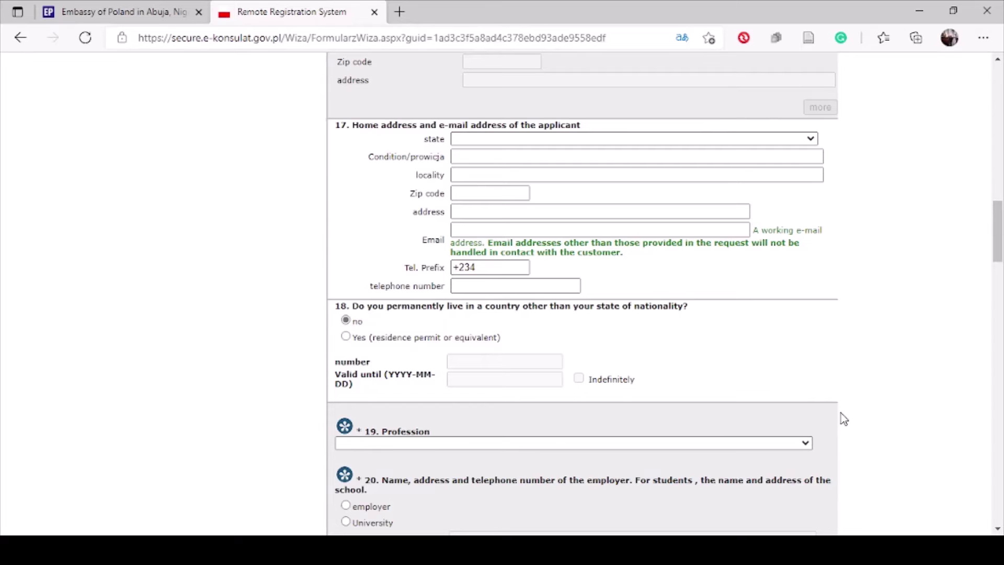
pyautogui.click(996, 529)
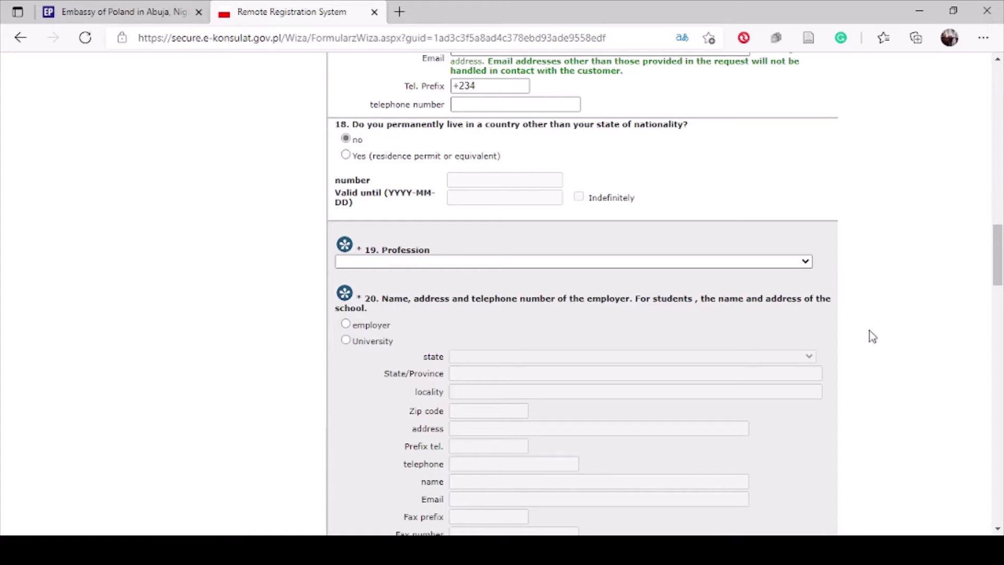
pyautogui.click(805, 261)
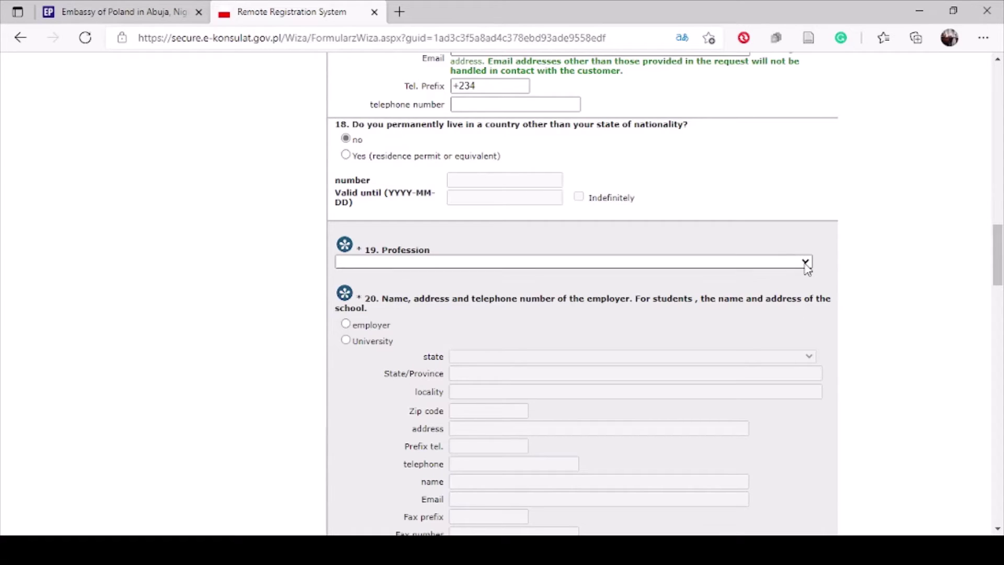
pyautogui.click(759, 266)
pyautogui.press('Down')
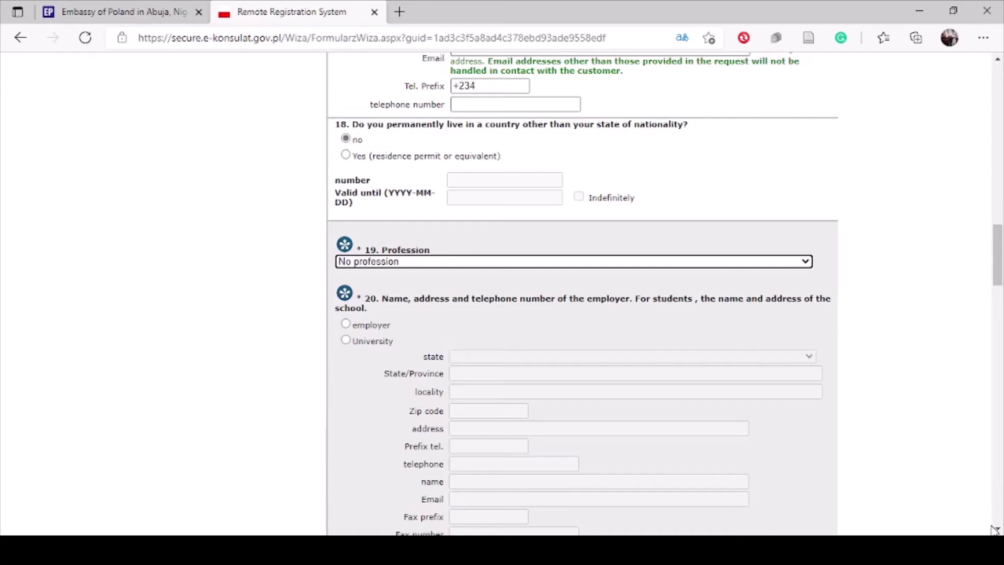
# - Choose employer rather than University as the type of institution in question 20
pyautogui.scroll(-3, 996, 529)
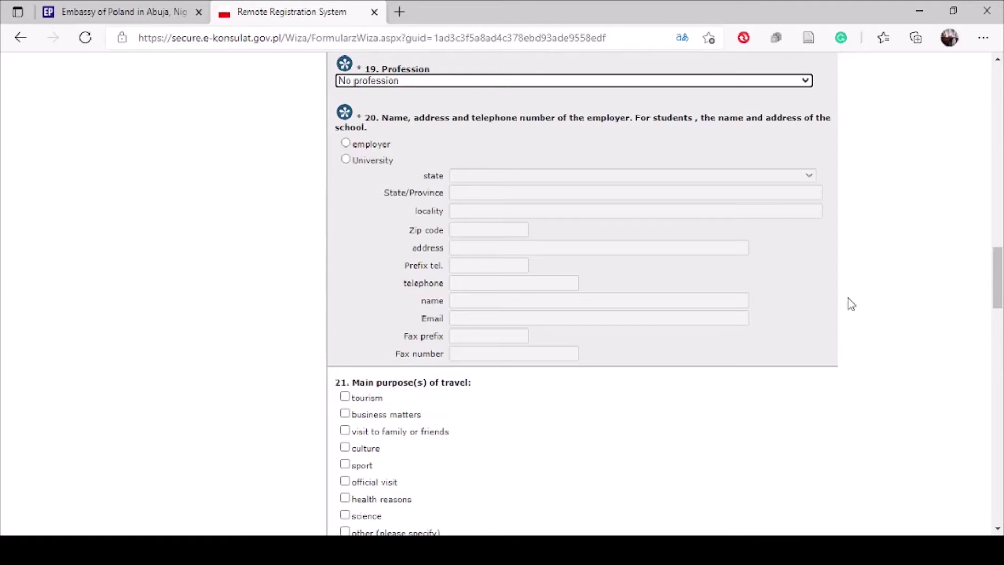
pyautogui.click(346, 144)
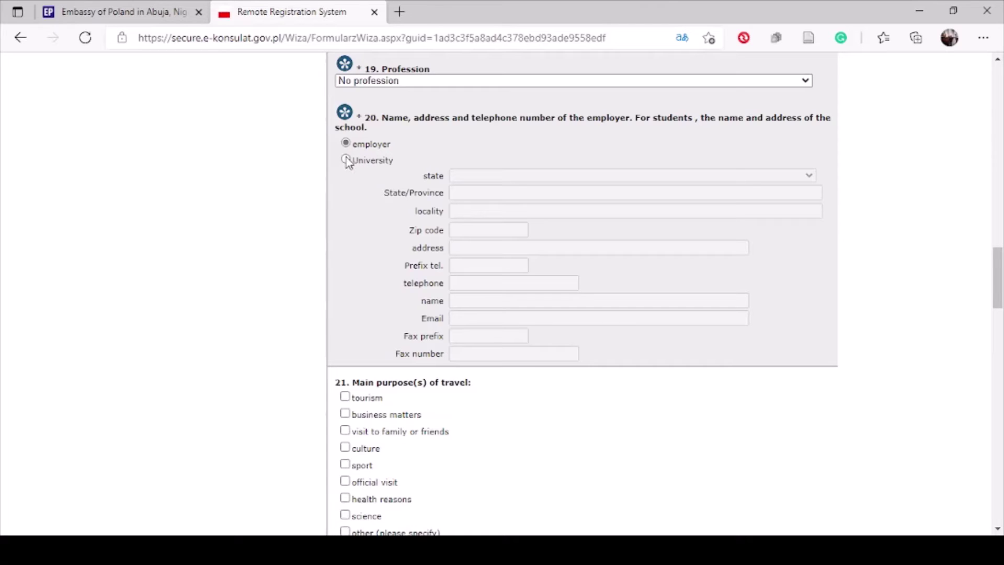
pyautogui.click(346, 160)
pyautogui.click(345, 143)
# - Set the main purpose of travel in question 21 to other and specify "STUDY"
pyautogui.click(997, 530)
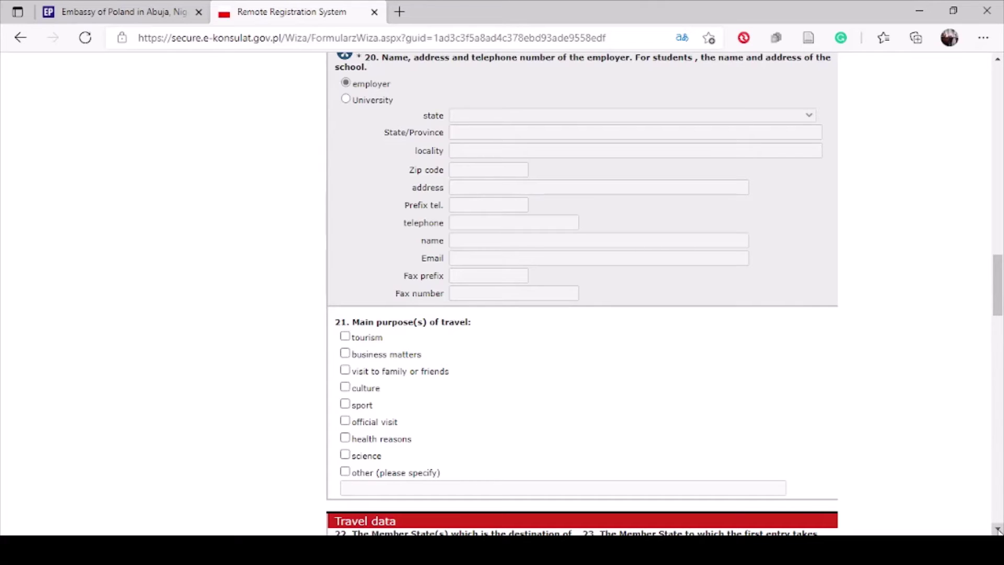
pyautogui.click(997, 530)
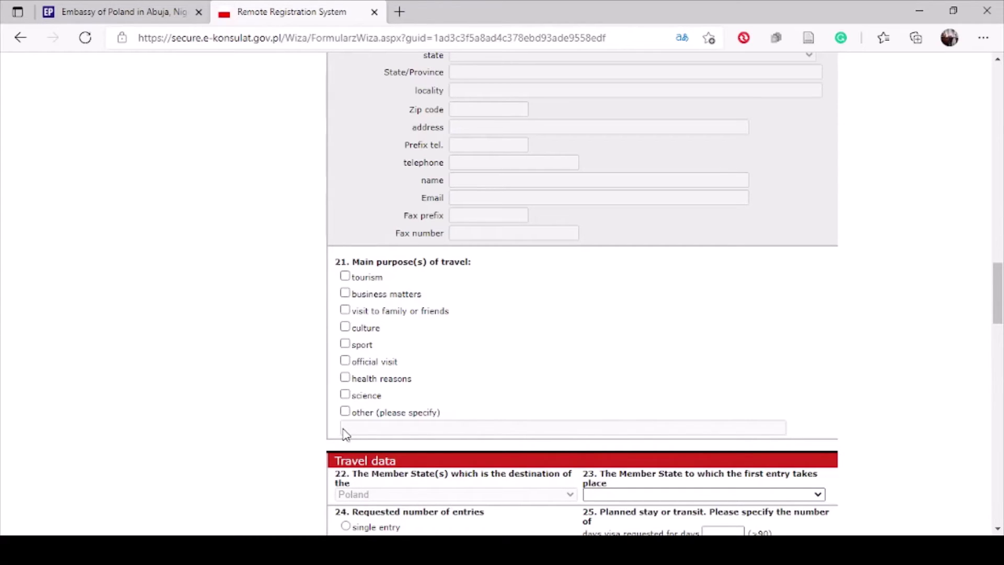
pyautogui.click(346, 411)
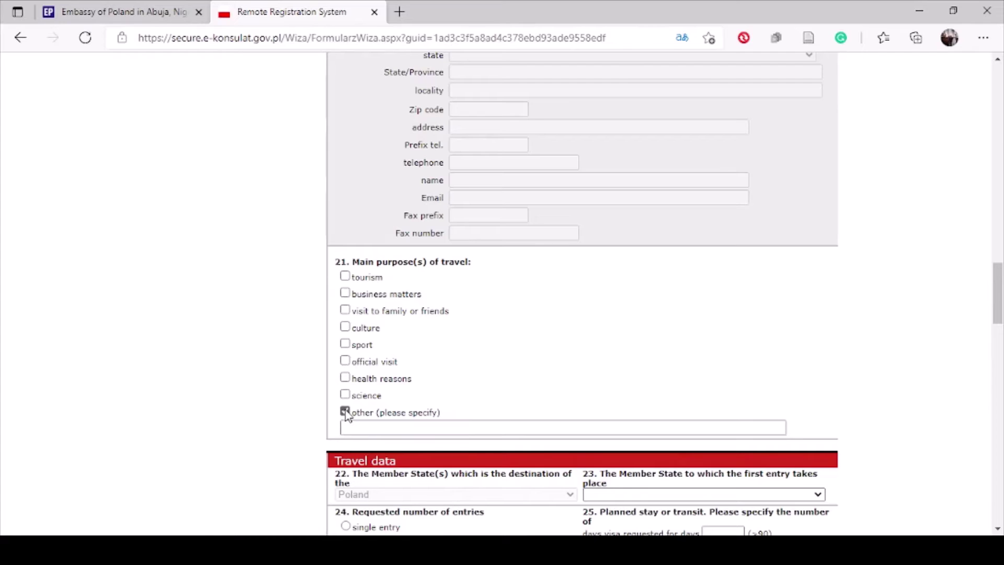
pyautogui.click(358, 428)
pyautogui.write('STUDY')
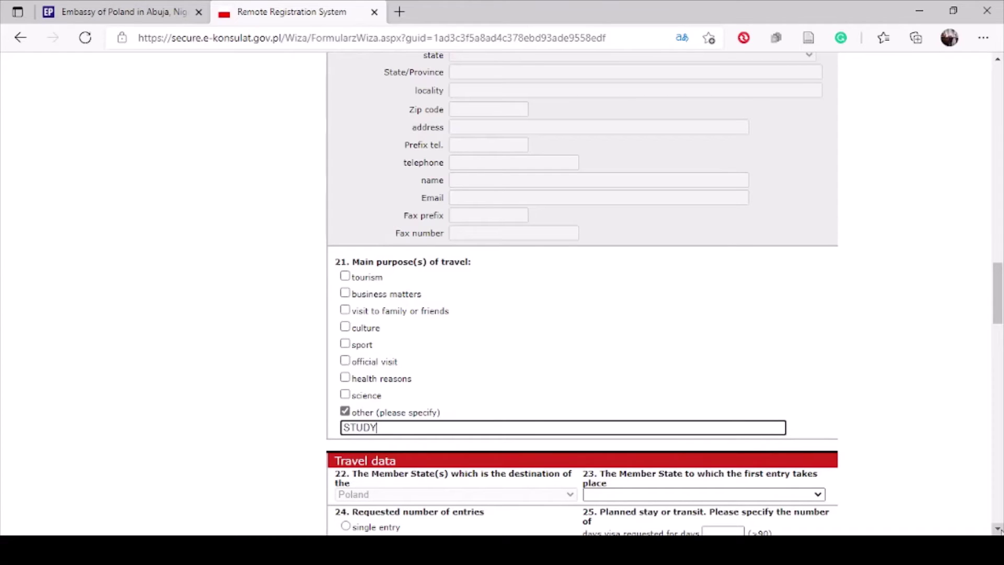
pyautogui.click(997, 530)
pyautogui.click(998, 530)
pyautogui.click(997, 530)
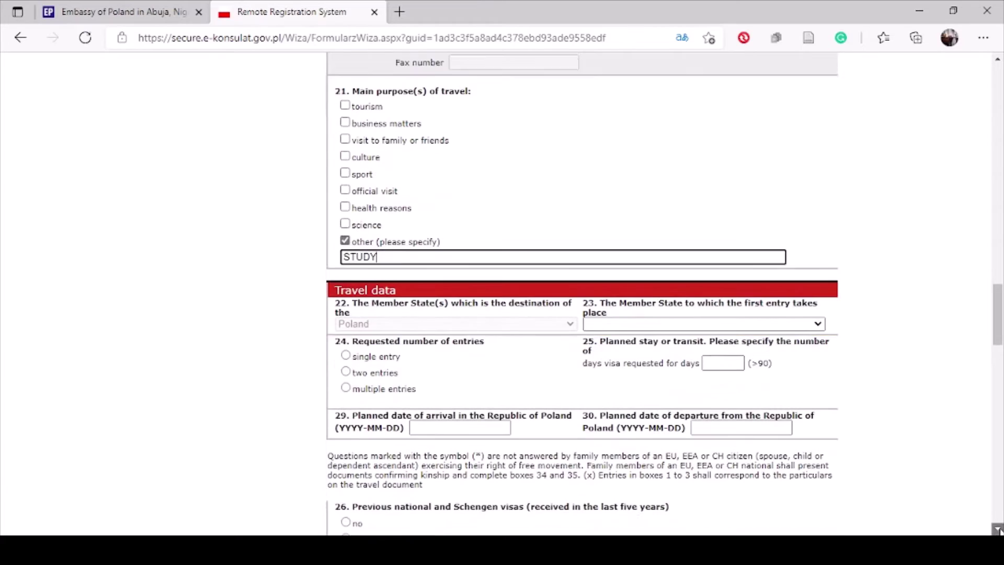
# - Set the Member State of first entry in question 23 to Poland
pyautogui.click(997, 530)
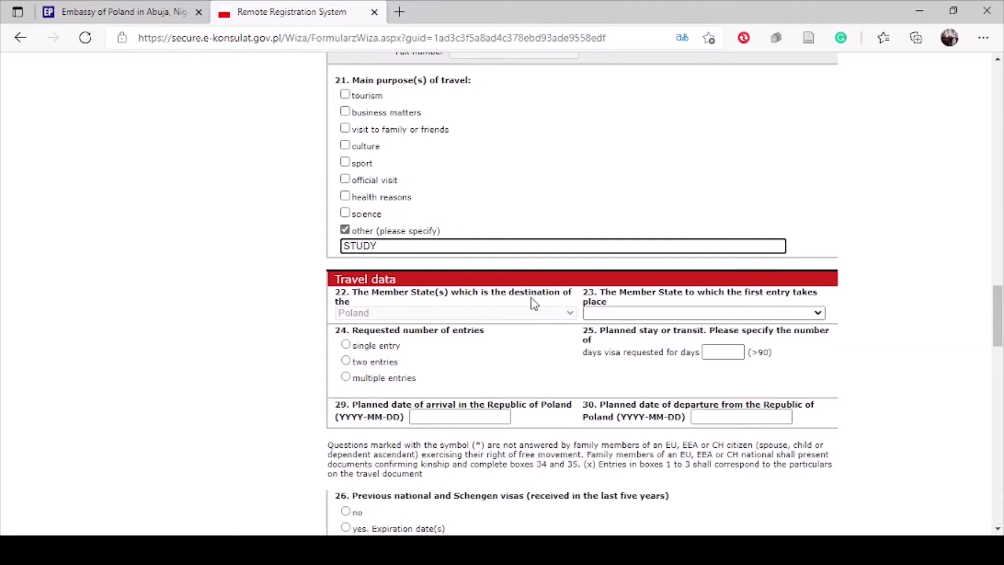
pyautogui.click(510, 309)
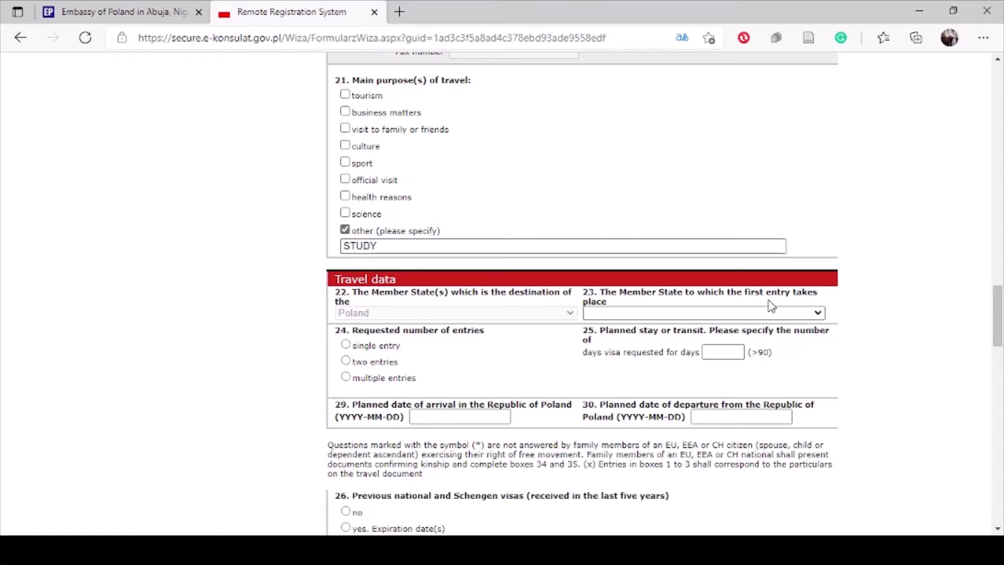
pyautogui.click(812, 312)
pyautogui.scroll(-1, 515, 399)
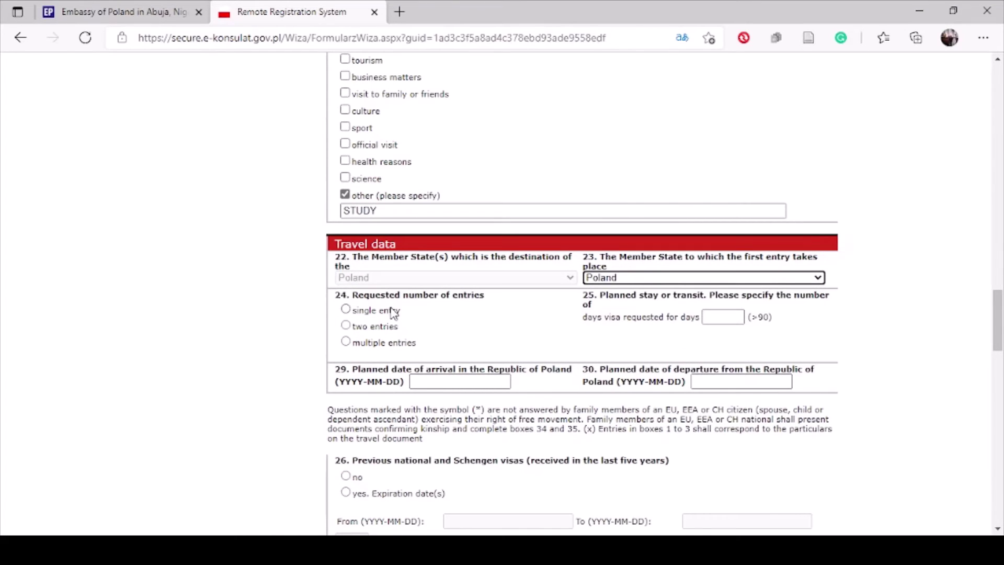
# - Request multiple entries in question 24 and a visa for 365 days in question 25
pyautogui.click(346, 343)
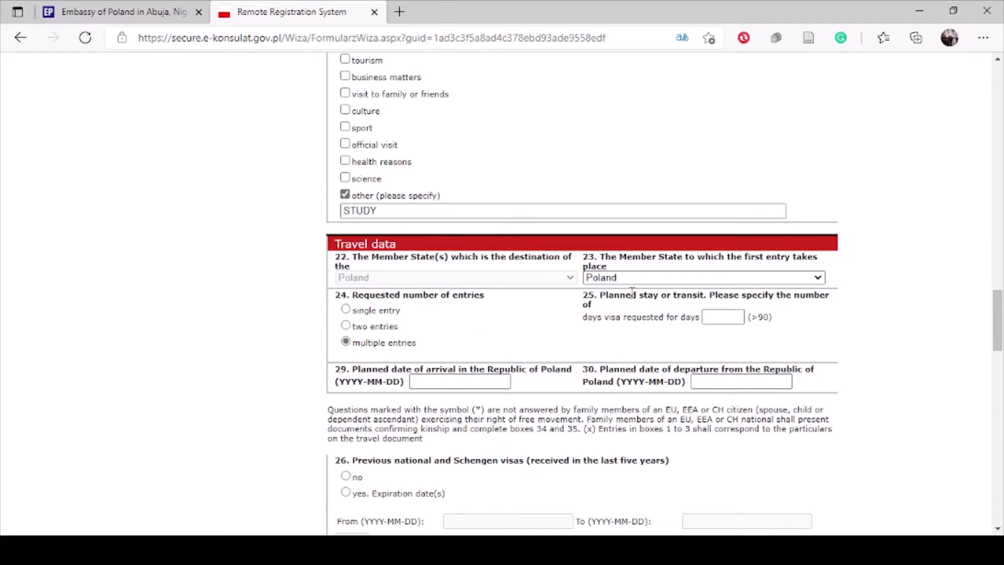
pyautogui.click(706, 316)
pyautogui.write('365')
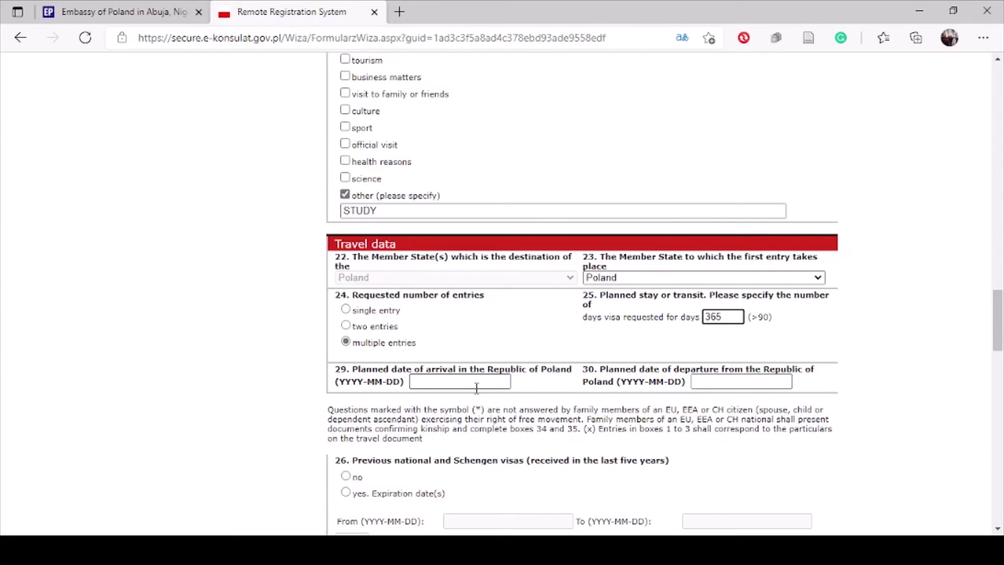
# - Enter 2021-09-15 as the planned date of arrival in Poland and 2023-10-01 as the planned date of departure
pyautogui.click(448, 385)
pyautogui.scroll(-2, 447, 384)
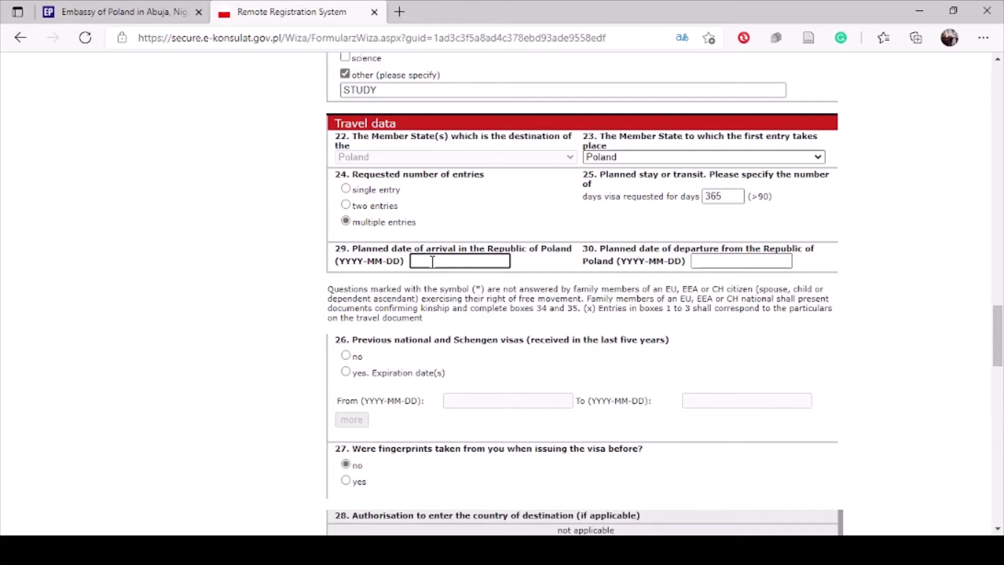
pyautogui.write('2021-09-15')
pyautogui.click(734, 263)
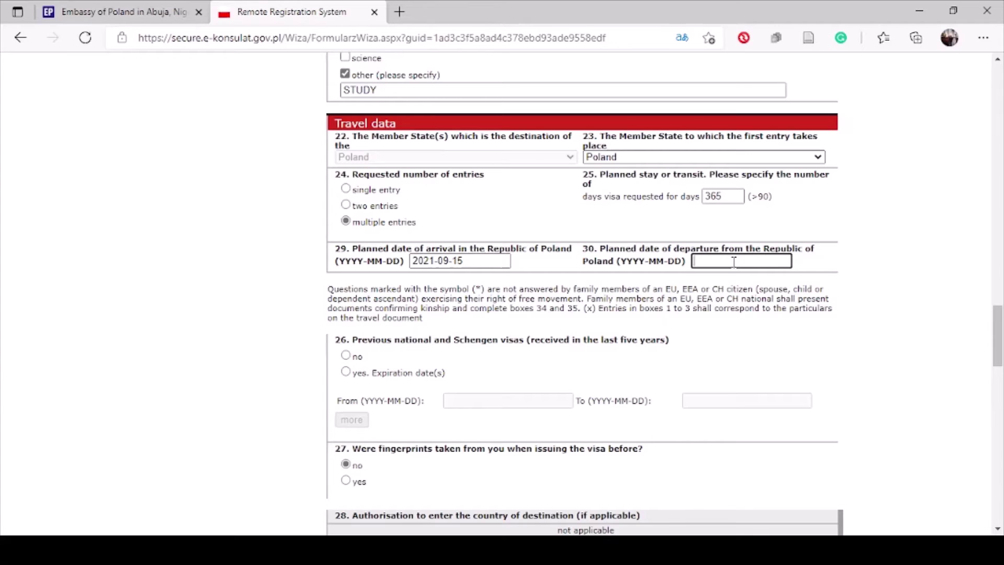
pyautogui.write('2023-10-01')
# - Set the planned date of arrival to 2021-10-01 and answer "no" to previous national and Schengen visas in question 26
pyautogui.click(476, 260)
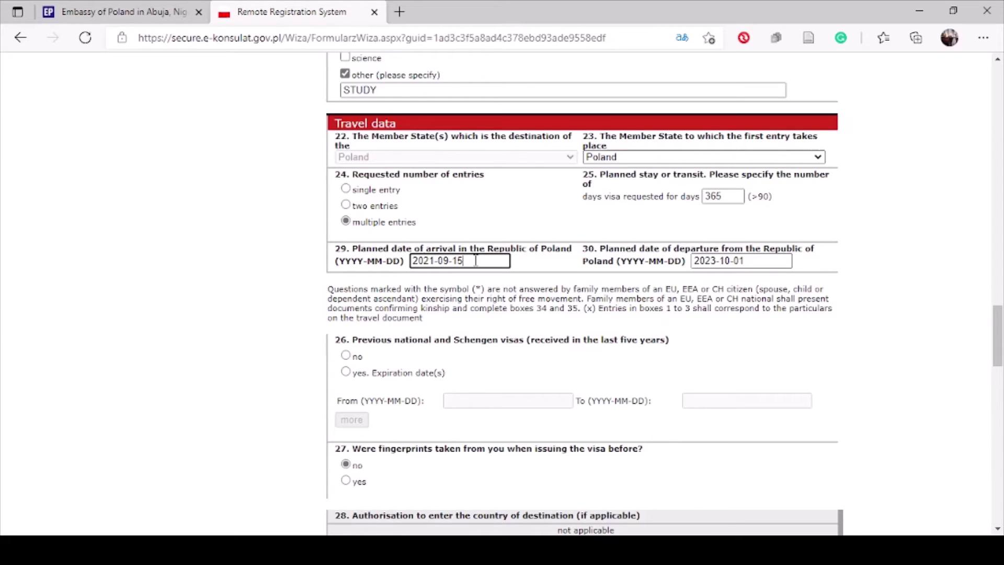
pyautogui.press('BackSpace')
pyautogui.press('BackSpace')
pyautogui.press('BackSpace')
pyautogui.press('BackSpace')
pyautogui.press('BackSpace')
pyautogui.write('10-01')
pyautogui.click(346, 358)
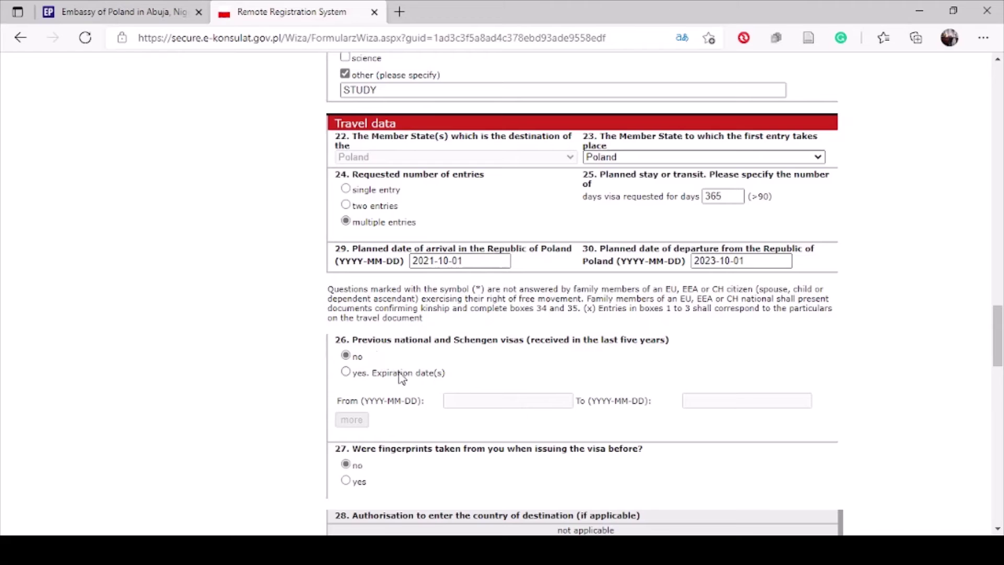
# - Set the kind of inviting host in the host data, questions 31 and 32, to company
pyautogui.click(996, 529)
pyautogui.click(996, 529)
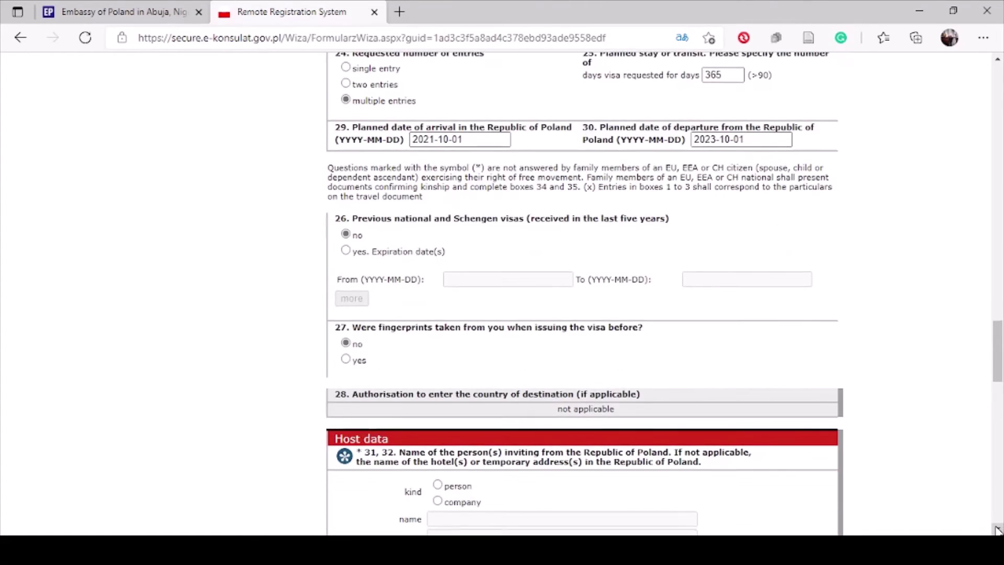
pyautogui.click(996, 529)
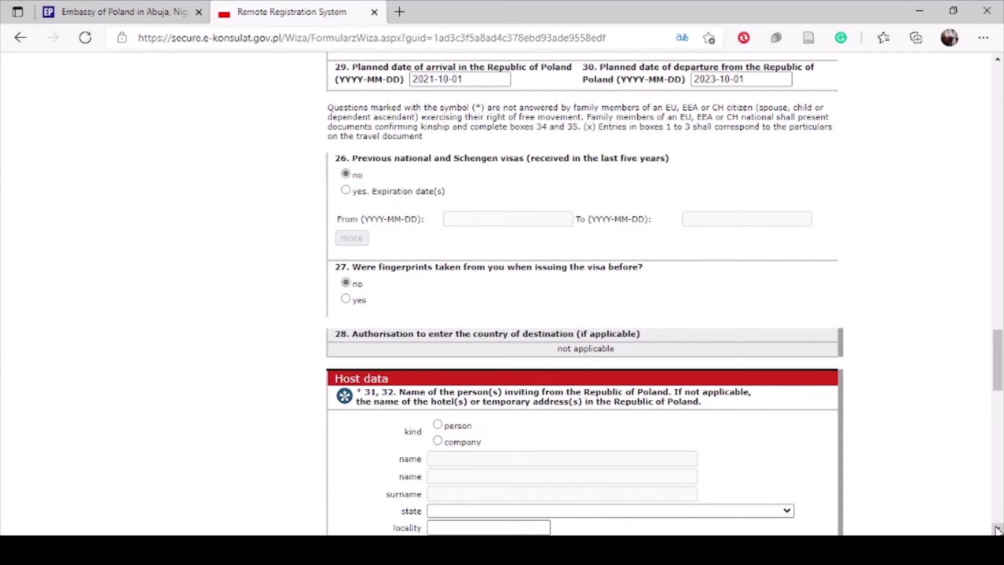
pyautogui.click(997, 529)
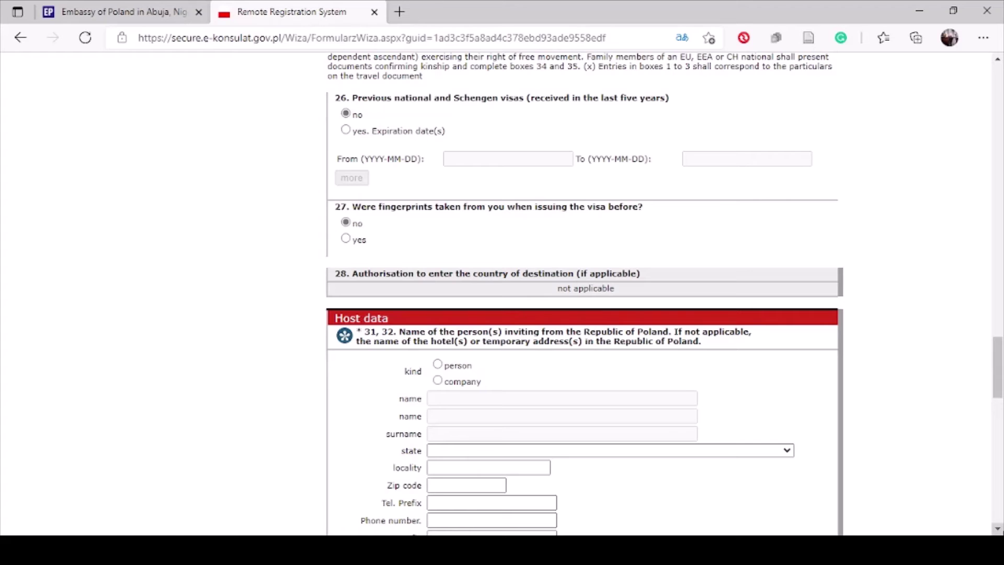
pyautogui.scroll(-1, 664, 293)
pyautogui.scroll(-2, 582, 293)
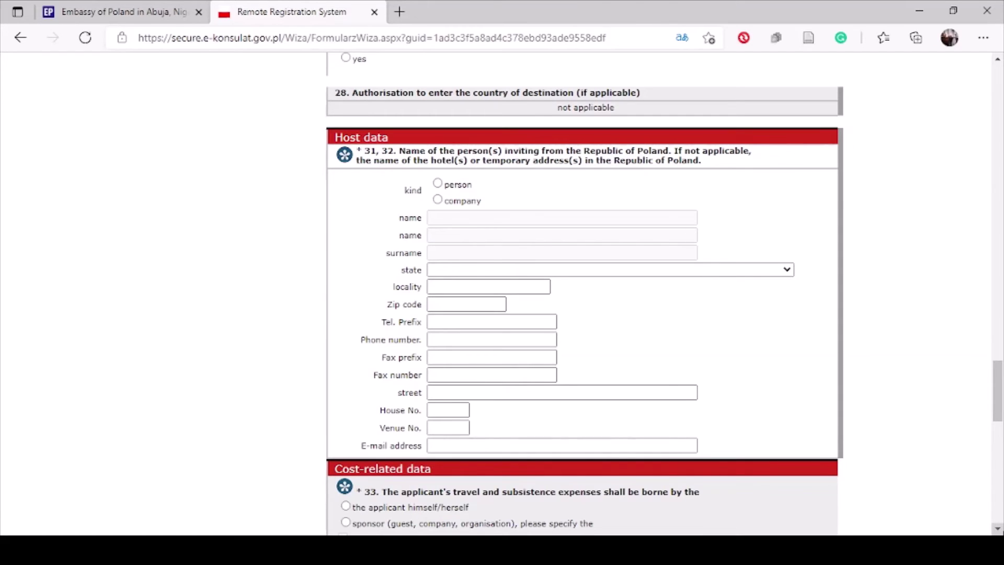
pyautogui.scroll(-3, 701, 288)
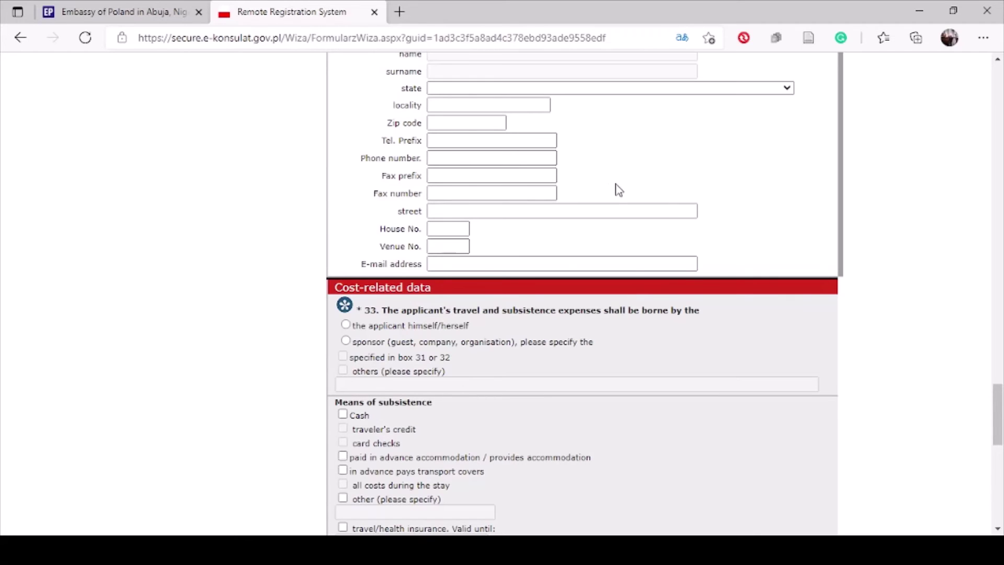
pyautogui.click(996, 60)
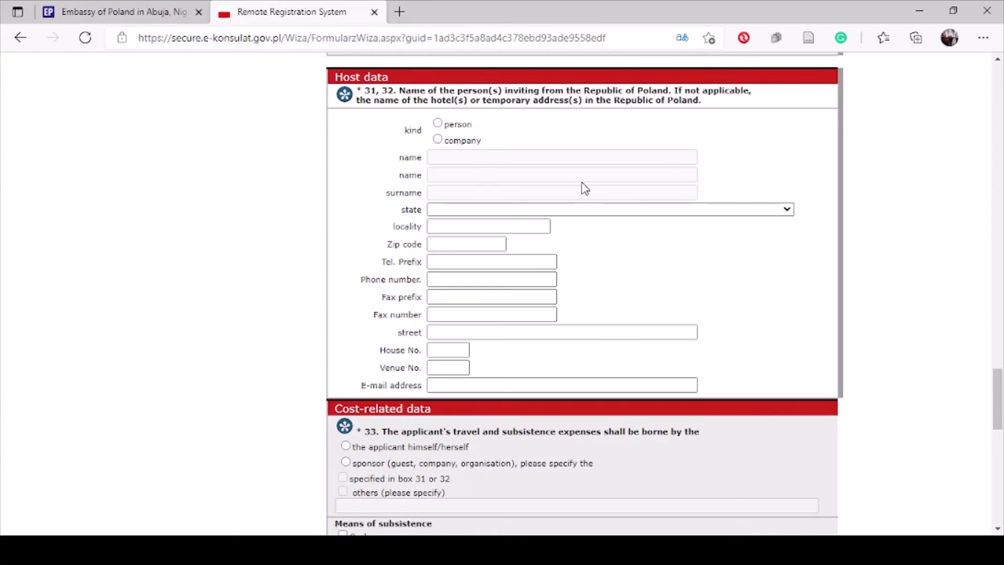
pyautogui.click(438, 139)
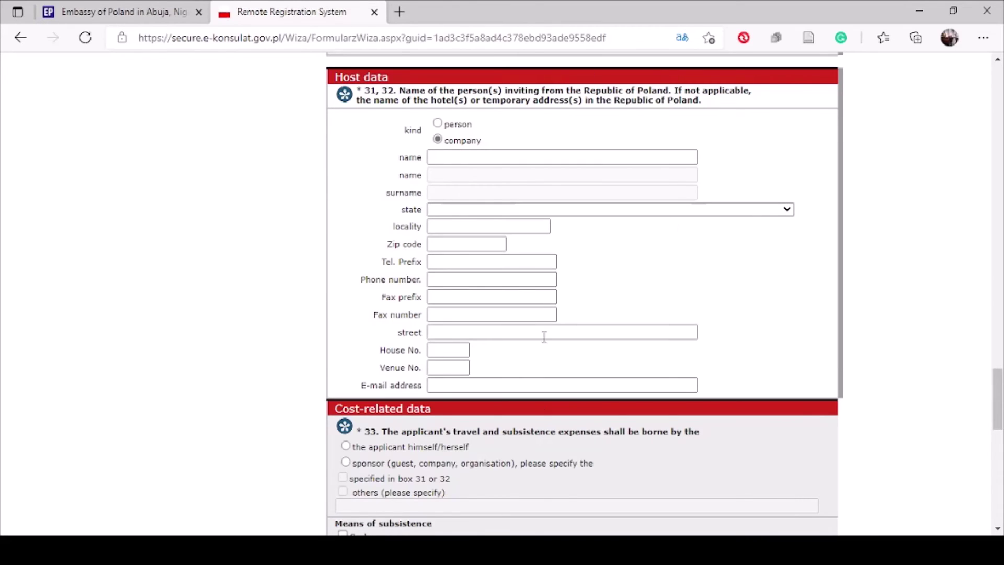
# - Accept the three applicant declarations on the non-refundable fee, travel medical insurance for multiple entries, and correctness of the submitted details
pyautogui.click(997, 529)
pyautogui.scroll(-5, 997, 529)
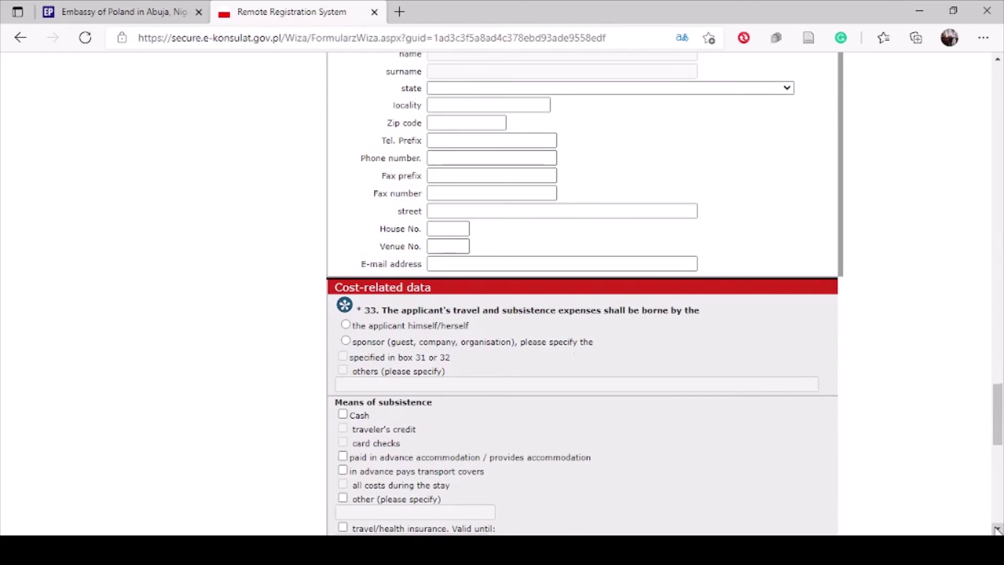
pyautogui.scroll(-3, 997, 529)
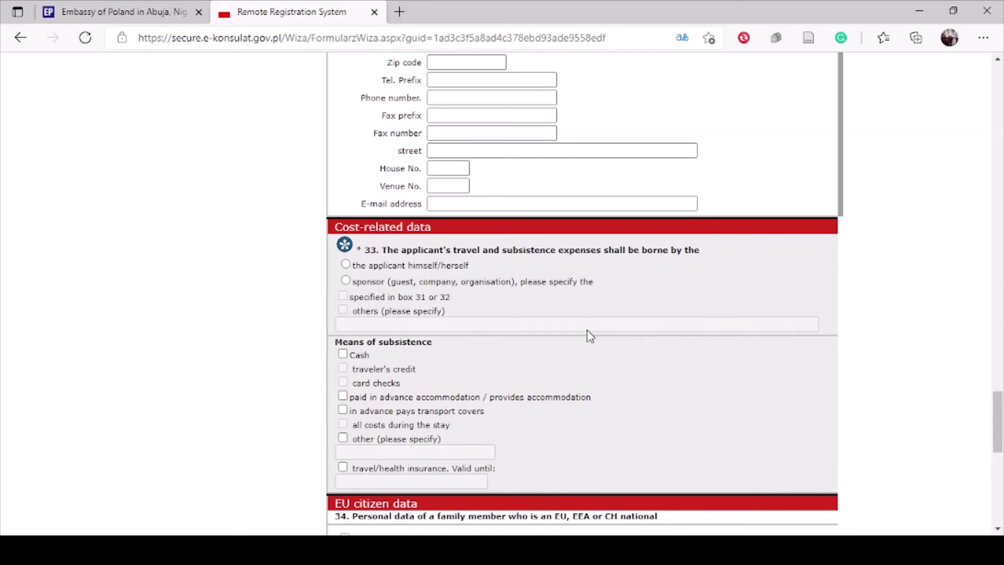
pyautogui.click(998, 529)
pyautogui.scroll(-2, 998, 529)
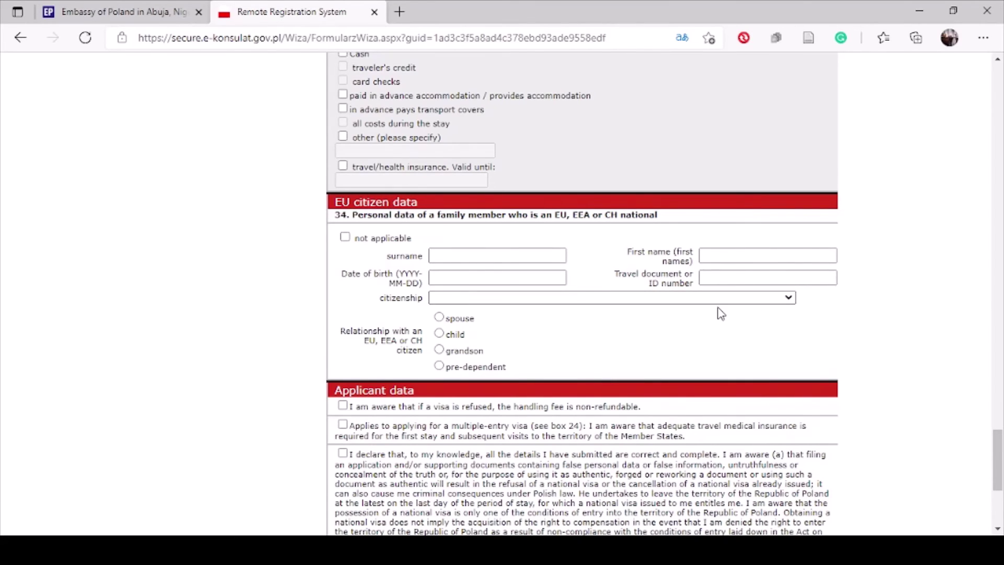
pyautogui.click(343, 407)
pyautogui.click(343, 425)
pyautogui.click(343, 453)
pyautogui.scroll(-4, 999, 523)
pyautogui.scroll(-1, 999, 523)
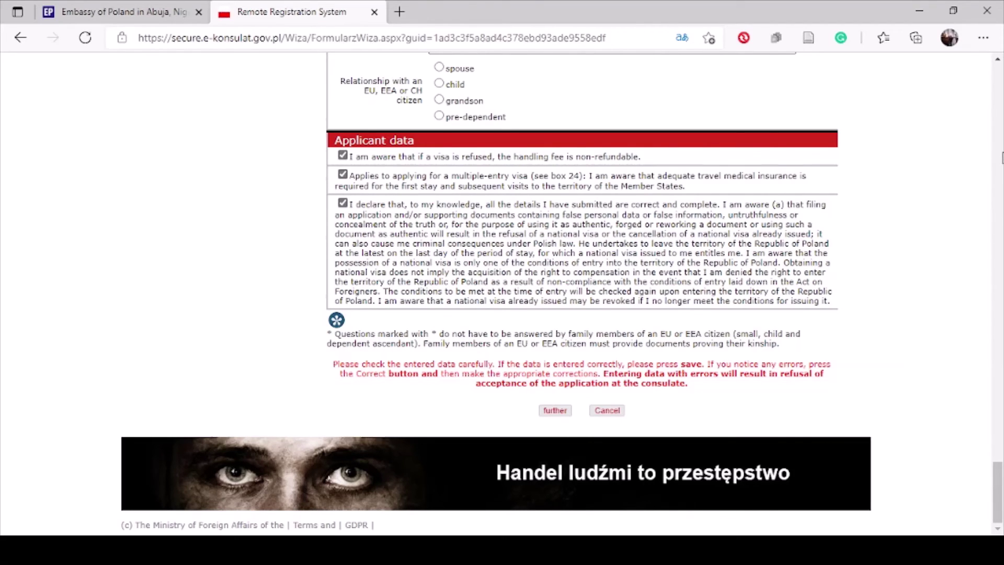
# - Review the application form from the personal data section through travel and host data to the cost-related data
pyautogui.scroll(15, 998, 157)
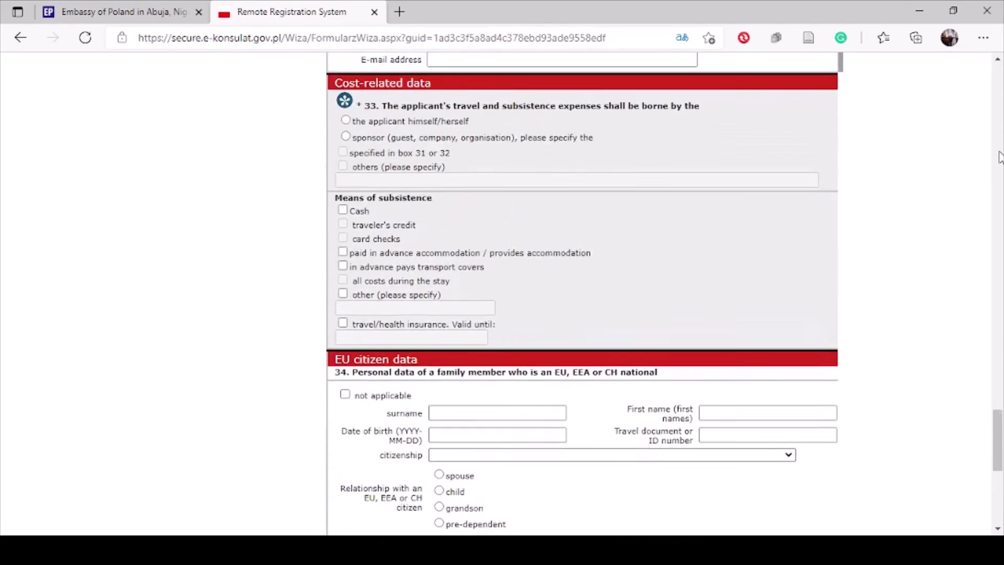
pyautogui.scroll(10, 998, 157)
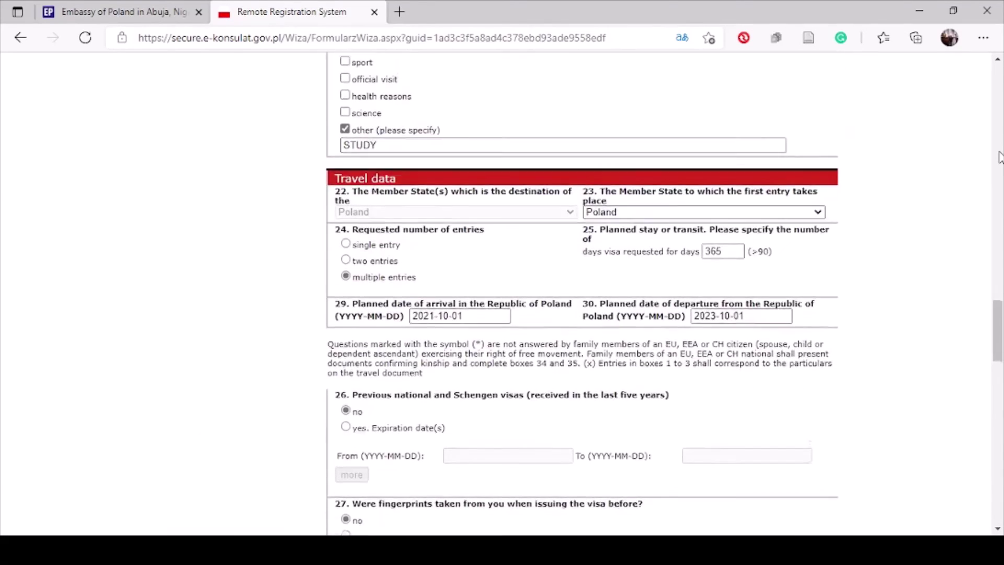
pyautogui.scroll(10, 998, 157)
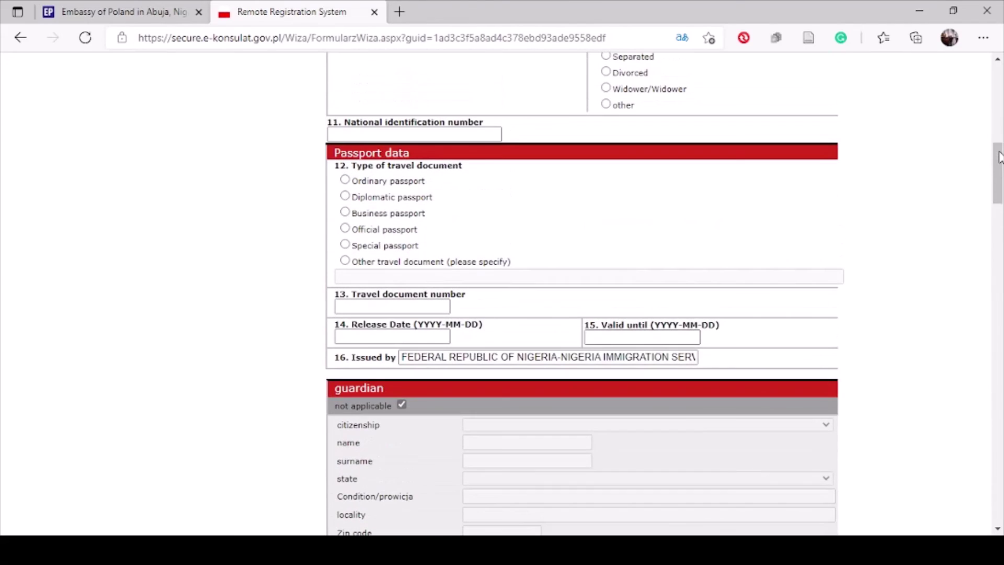
pyautogui.scroll(8, 996, 96)
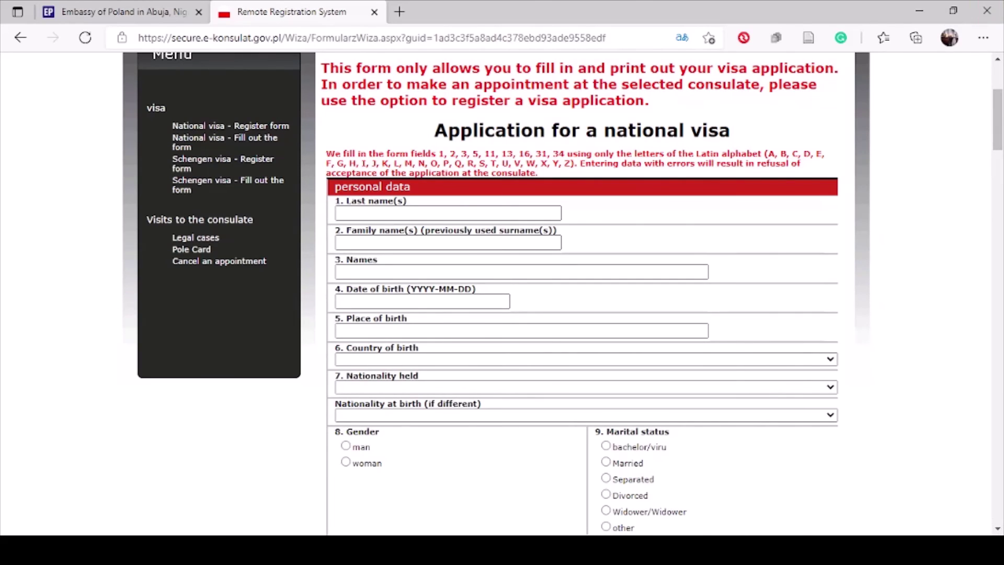
pyautogui.moveTo(997, 530); pyautogui.dragTo(997, 530)
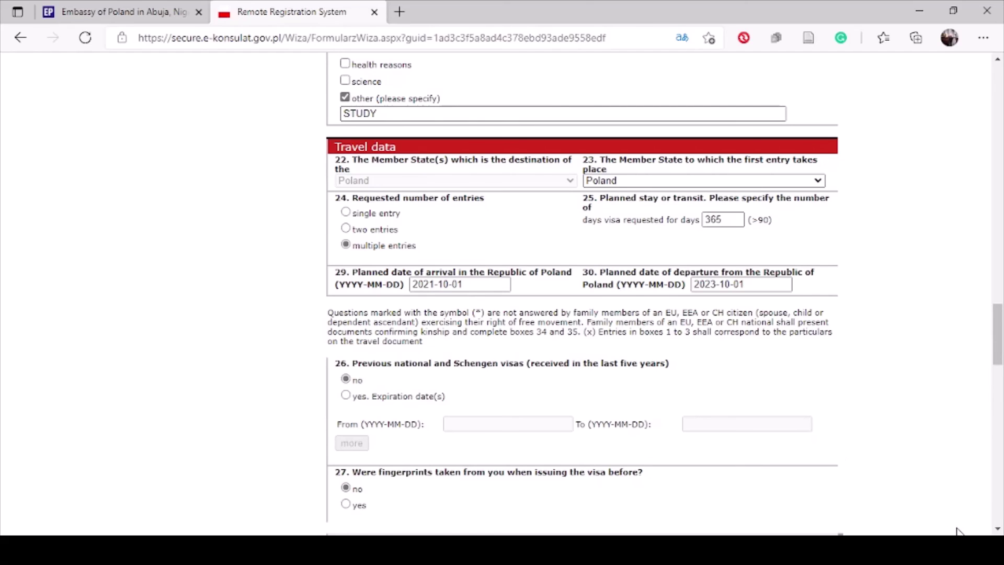
pyautogui.moveTo(997, 530); pyautogui.dragTo(997, 530)
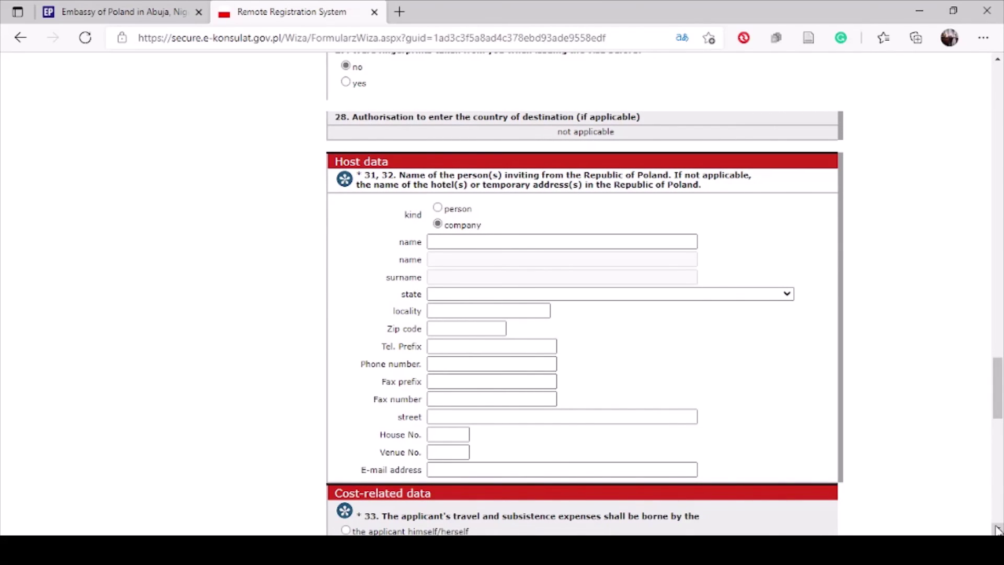
pyautogui.moveTo(997, 530); pyautogui.dragTo(997, 530)
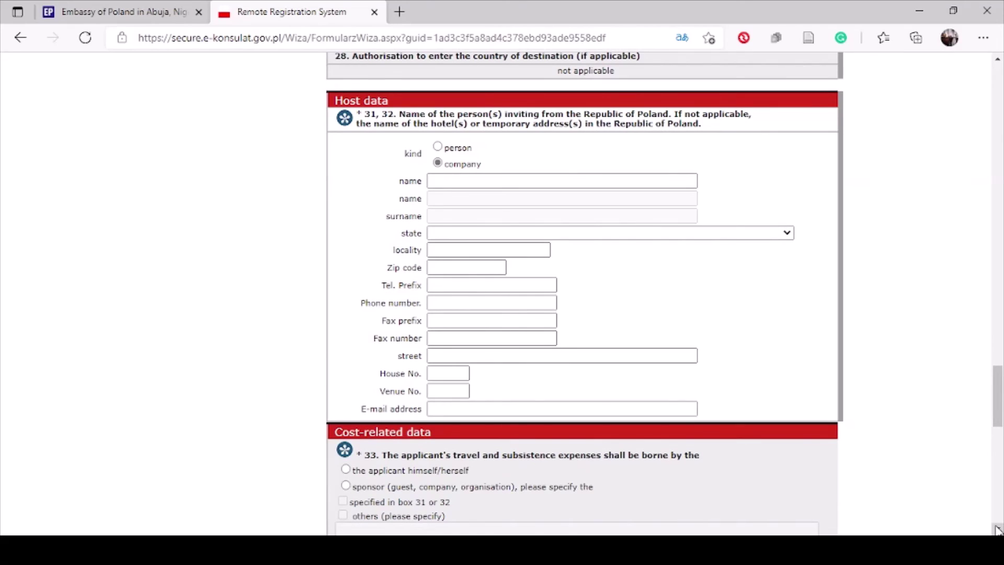
pyautogui.moveTo(997, 529); pyautogui.dragTo(997, 530)
pyautogui.click(997, 529)
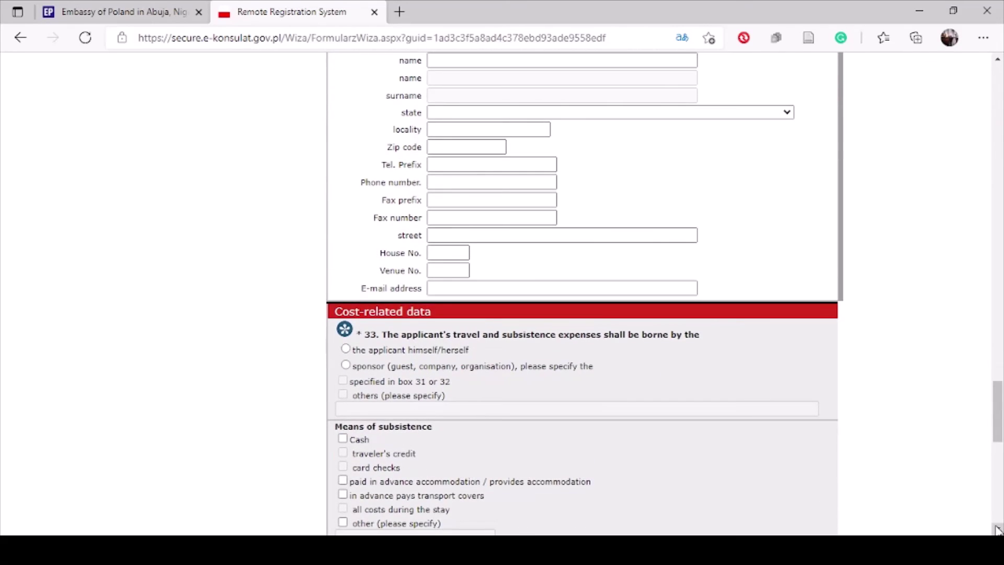
pyautogui.click(997, 530)
pyautogui.click(997, 530)
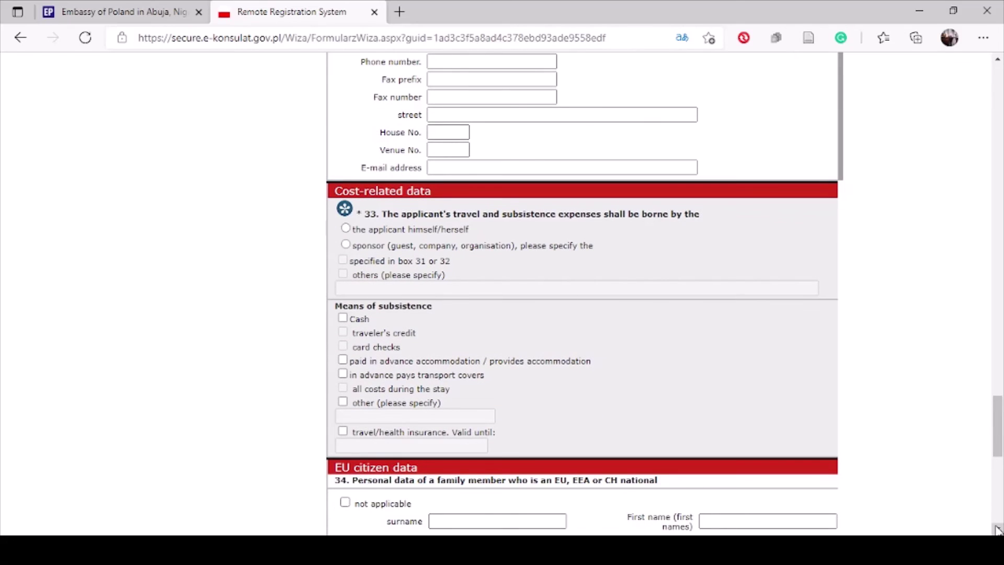
# - Choose sponsor in question 33 as the party bearing the applicant's travel and subsistence expenses
pyautogui.click(997, 529)
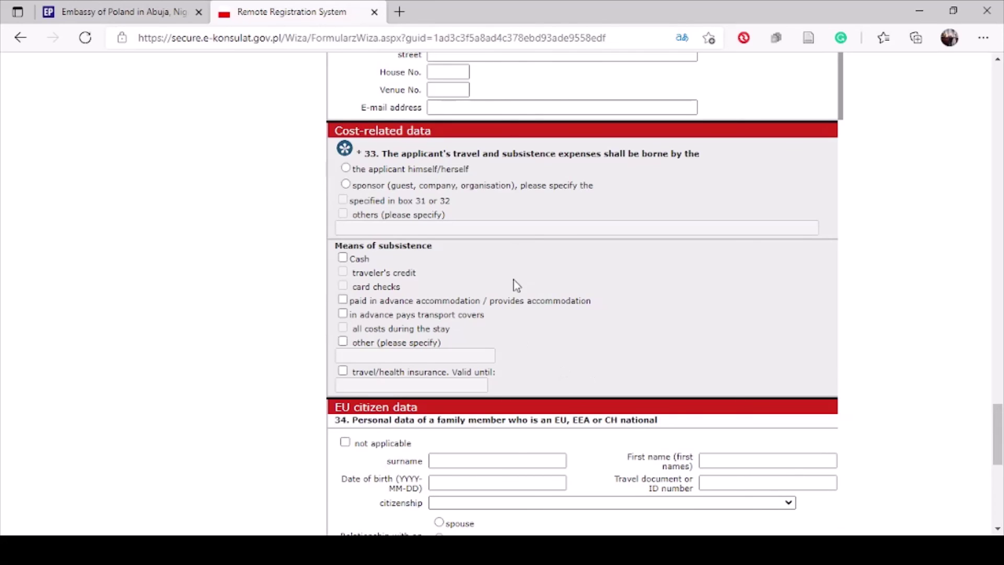
pyautogui.click(345, 168)
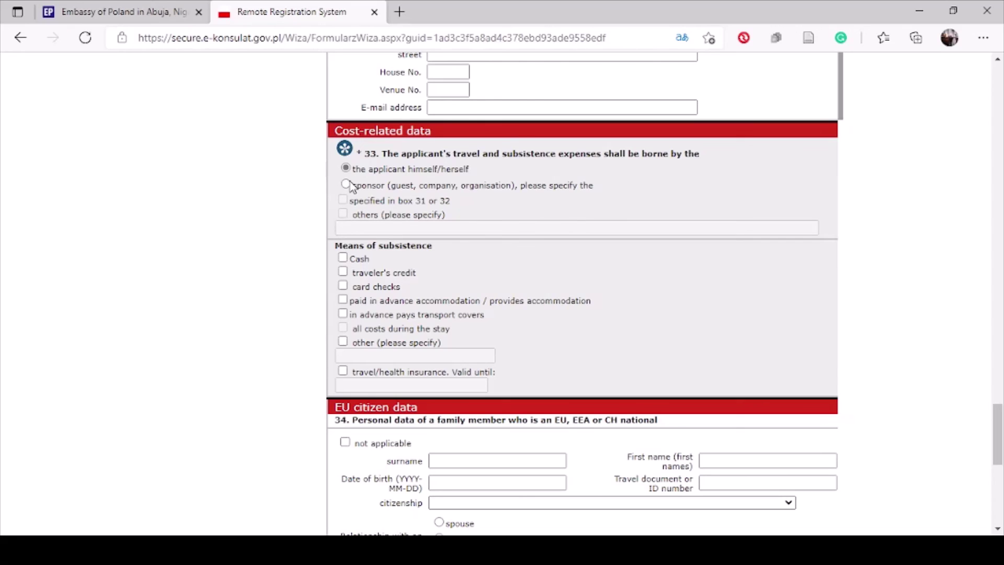
pyautogui.click(345, 186)
pyautogui.click(343, 214)
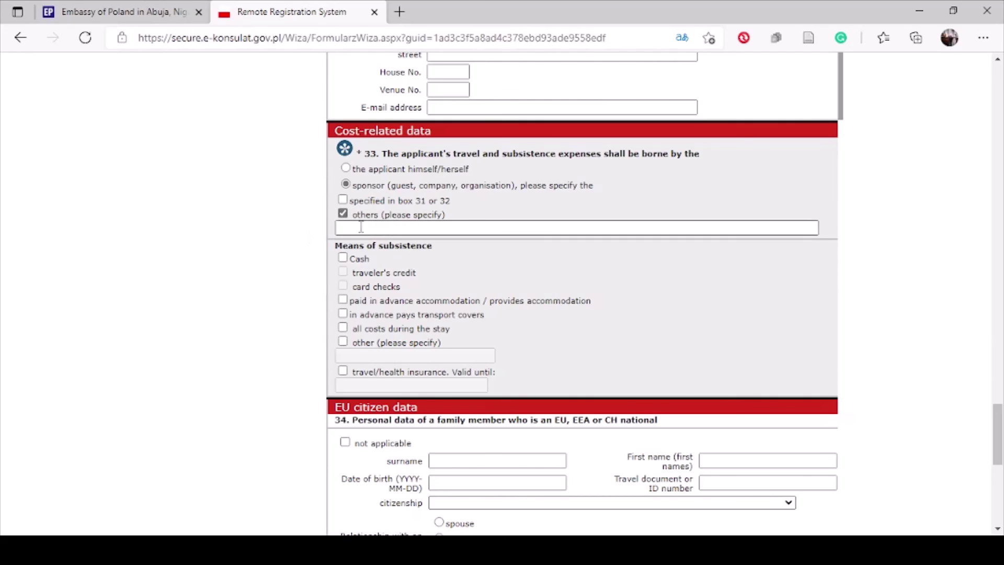
pyautogui.click(343, 214)
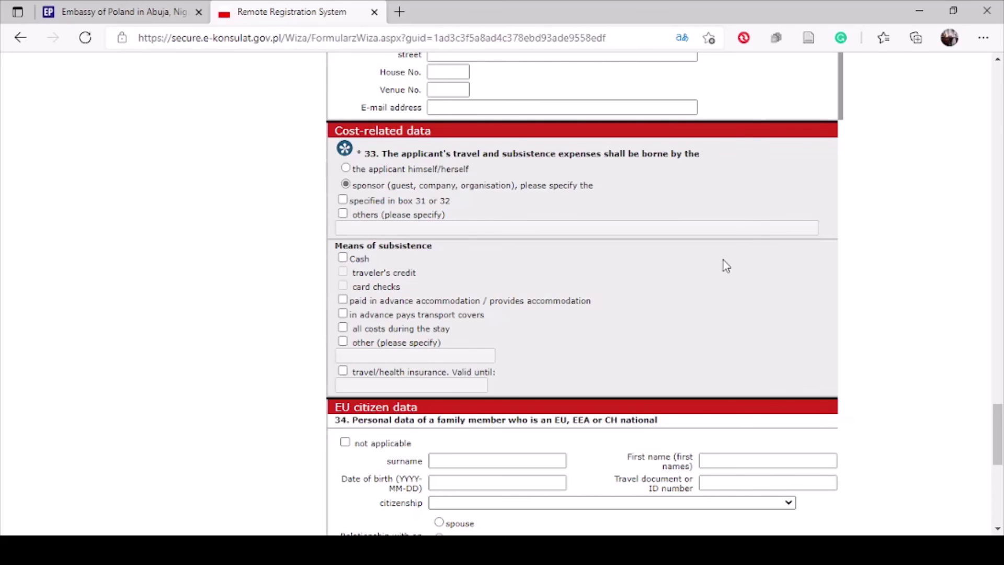
# - Review the means of subsistence, the EU citizen data and the applicant declarations near the end of the form
pyautogui.click(998, 530)
pyautogui.click(998, 531)
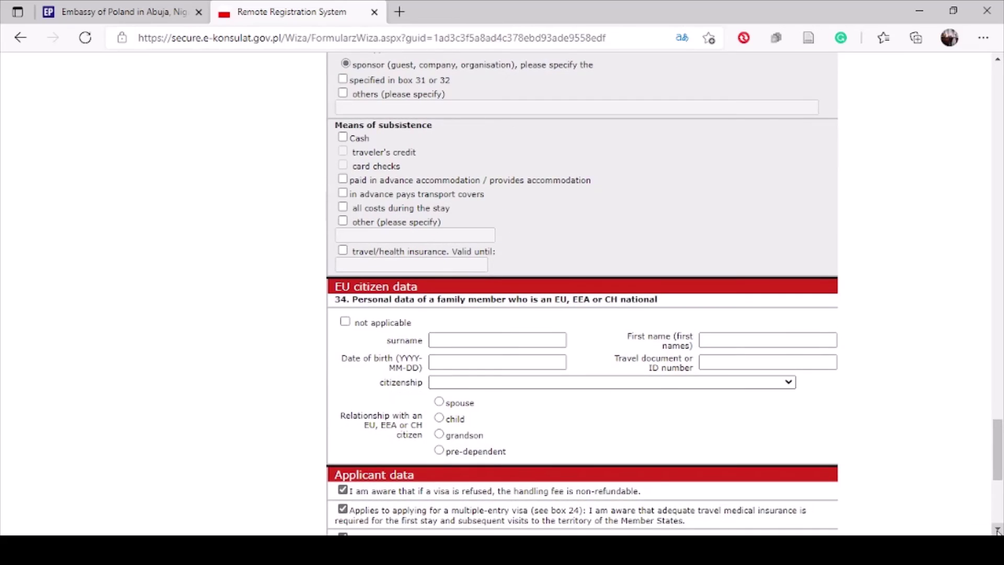
pyautogui.click(997, 530)
pyautogui.click(998, 530)
pyautogui.click(998, 531)
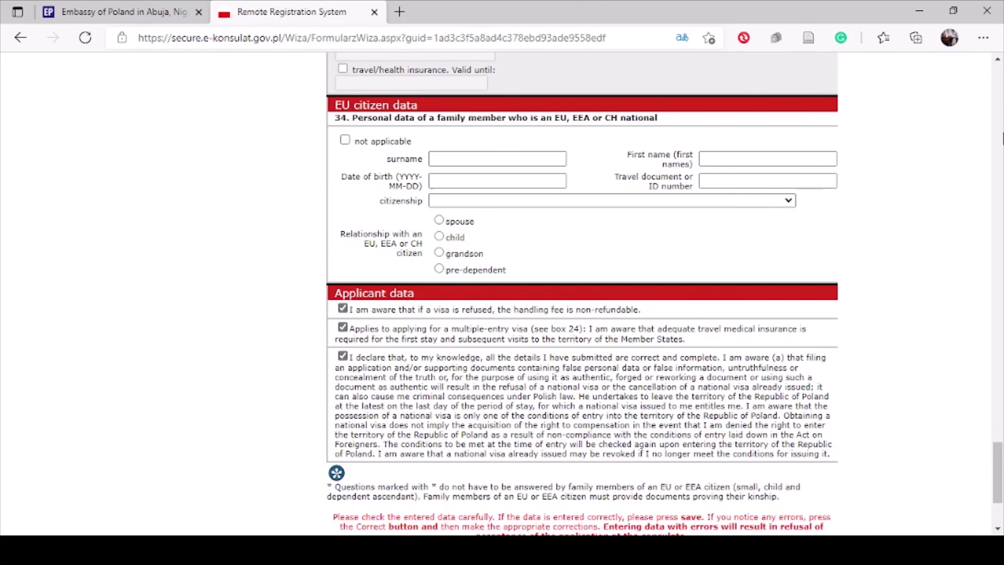
# - Review the form again from the profession and employer questions through travel purpose, travel data and host data to the applicant declarations
pyautogui.scroll(20, 999, 126)
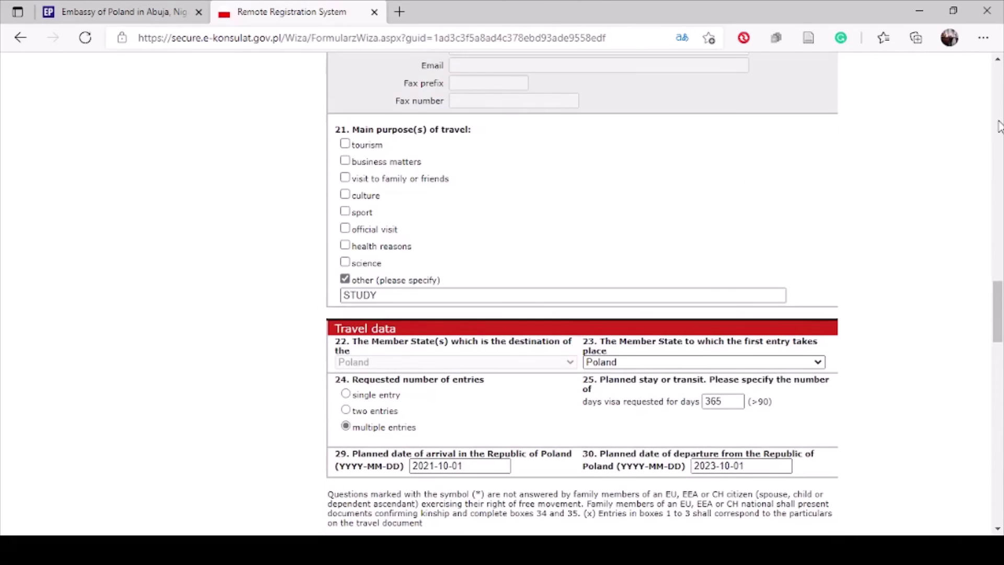
pyautogui.scroll(8, 999, 126)
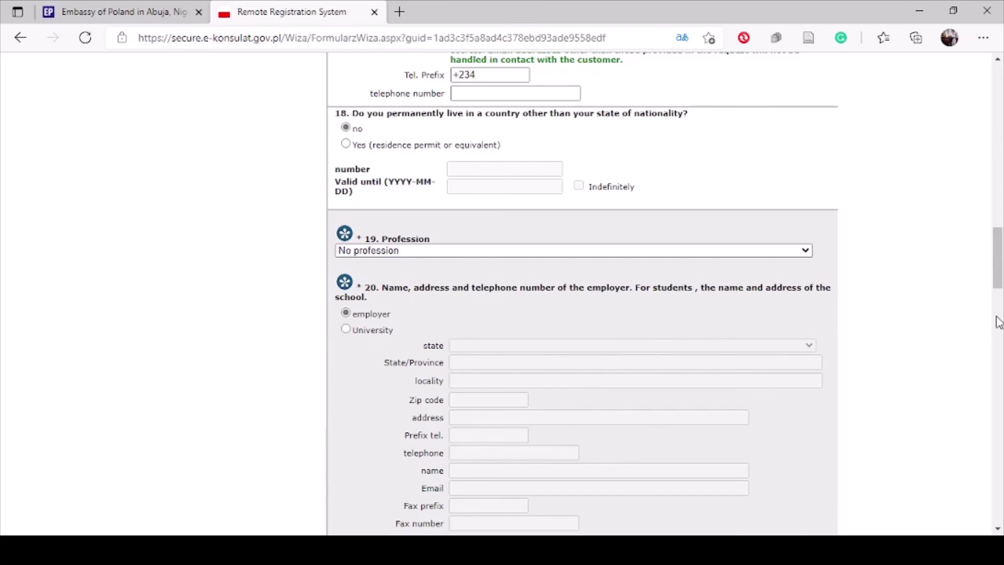
pyautogui.scroll(-8, 999, 322)
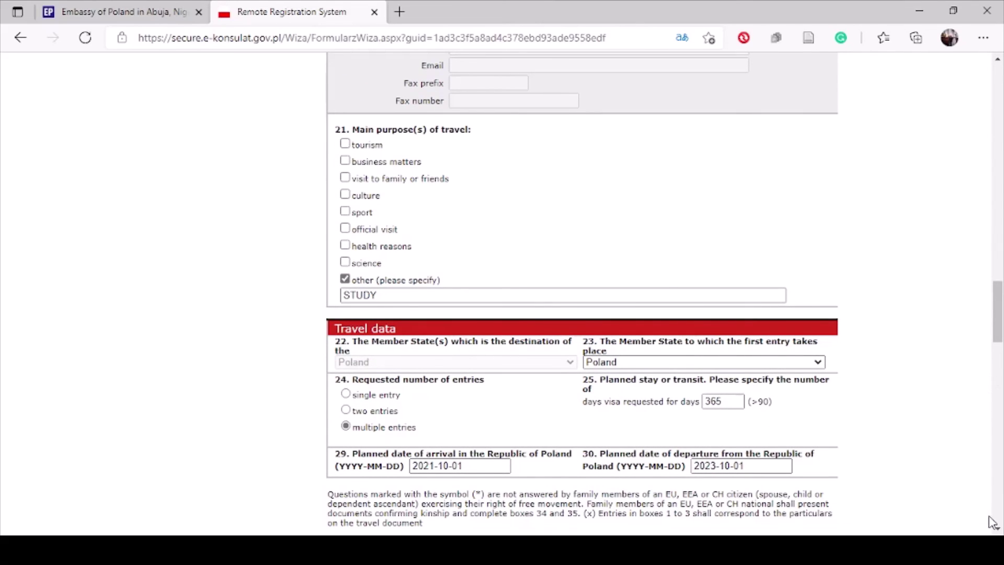
pyautogui.scroll(-2, 997, 530)
pyautogui.scroll(-2, 996, 529)
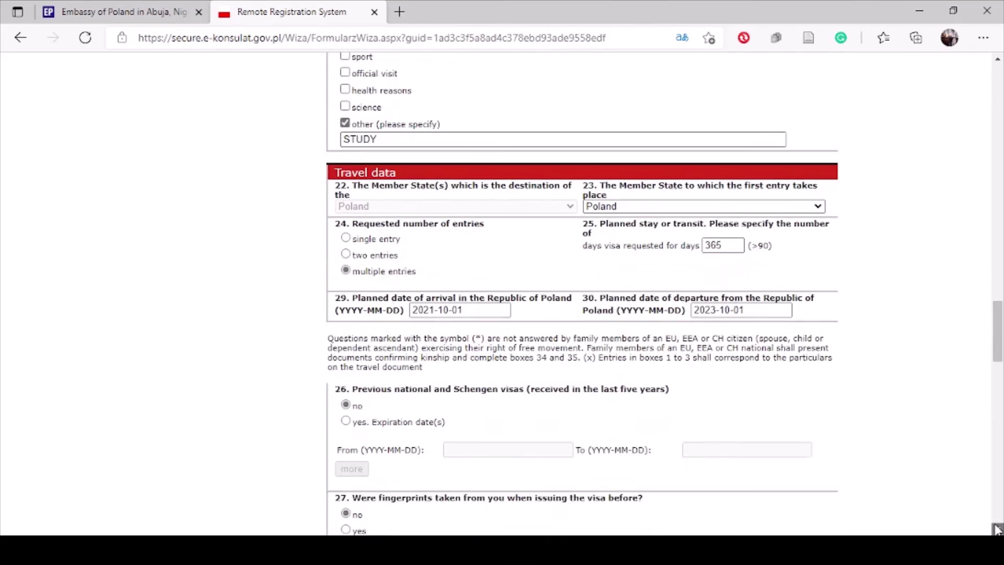
pyautogui.scroll(-5, 997, 529)
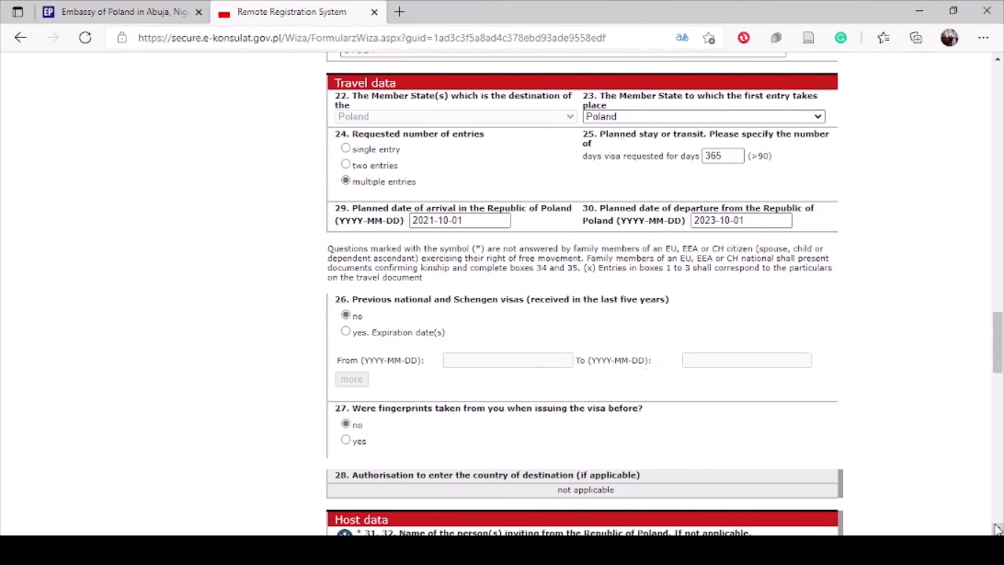
pyautogui.scroll(-10, 997, 529)
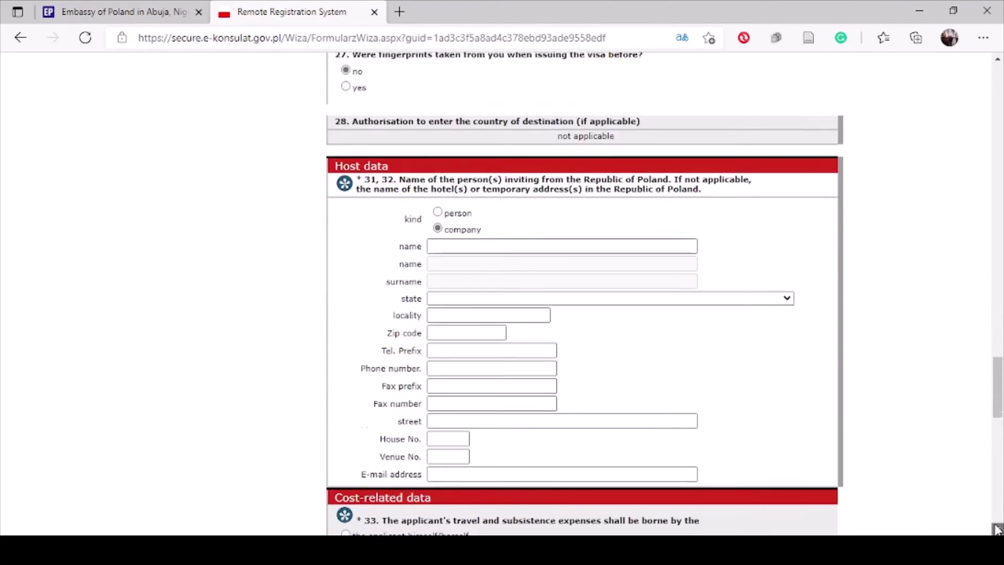
pyautogui.scroll(-7, 996, 529)
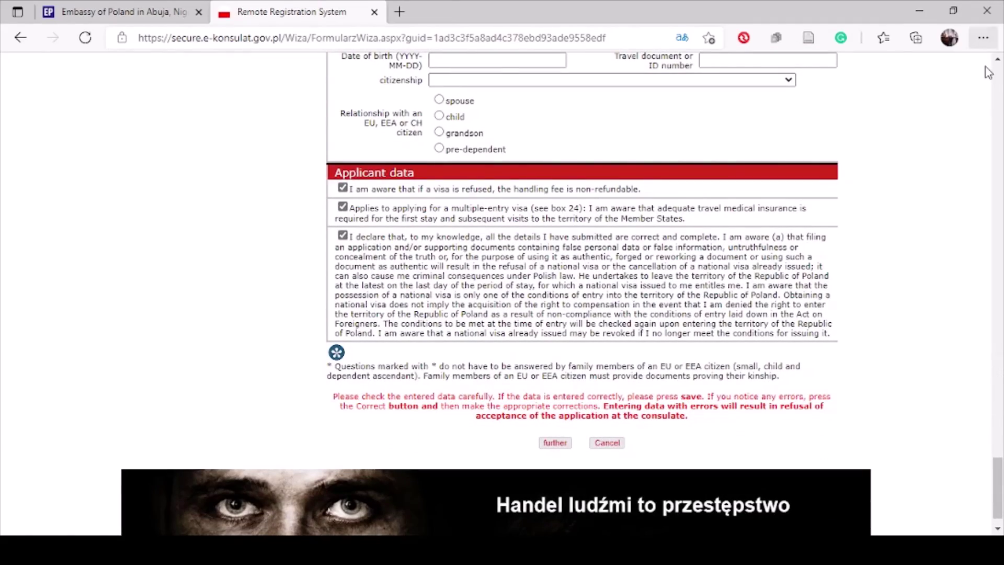
# - Return to the beginning of the national visa application form, showing the instructions and the personal data section
pyautogui.click(998, 84)
pyautogui.moveTo(999, 85); pyautogui.dragTo(999, 85)
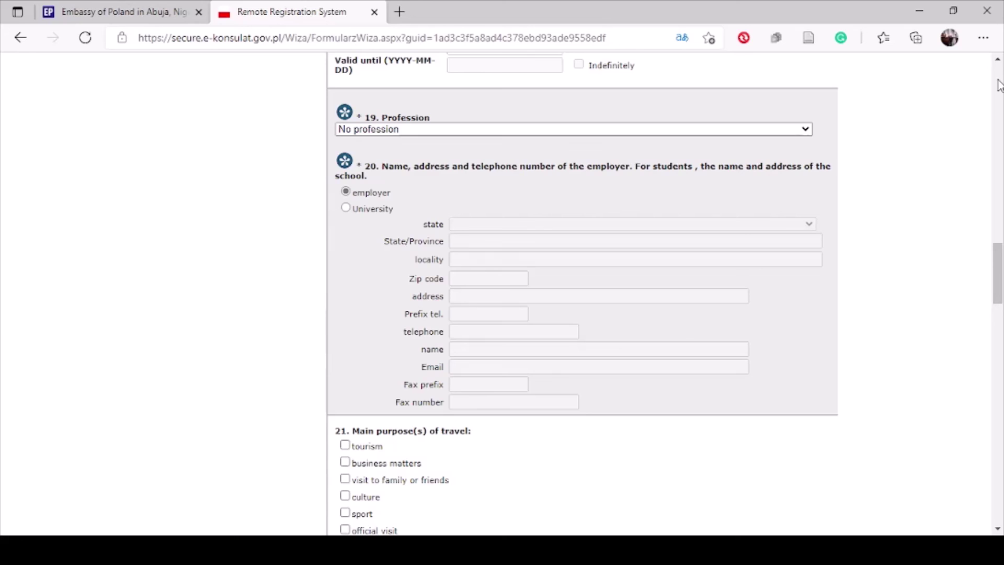
pyautogui.scroll(20, 998, 79)
pyautogui.scroll(4, 999, 76)
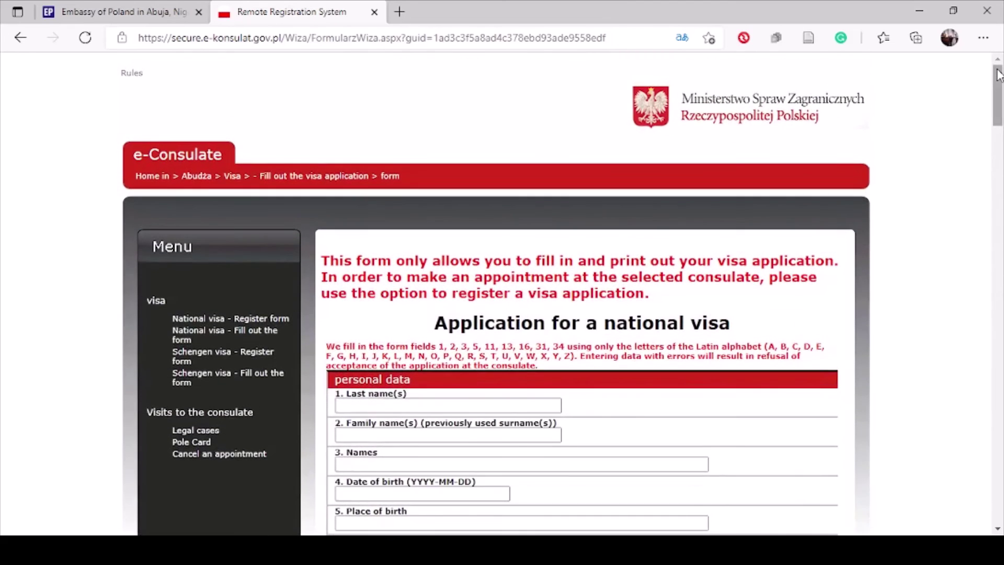